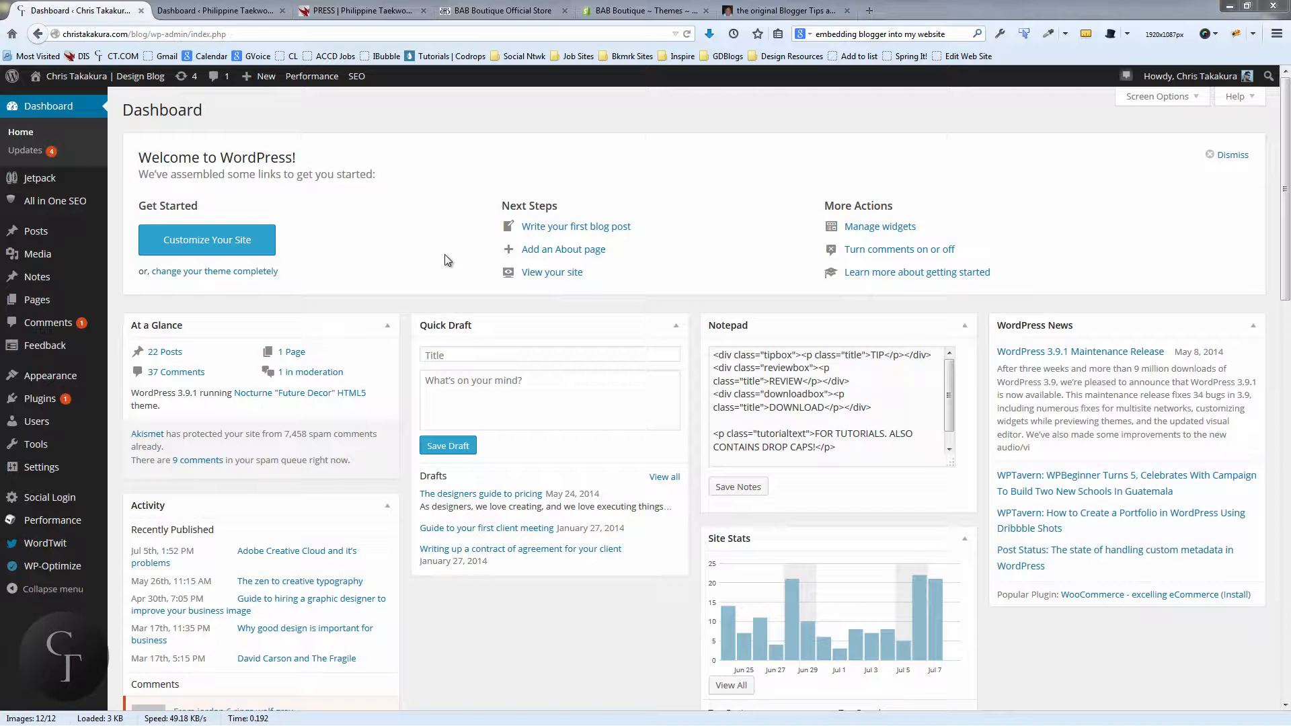
Open the All in One SEO general settings and look over the general, home page, keyword and title settings.
mouse_move(34, 203)
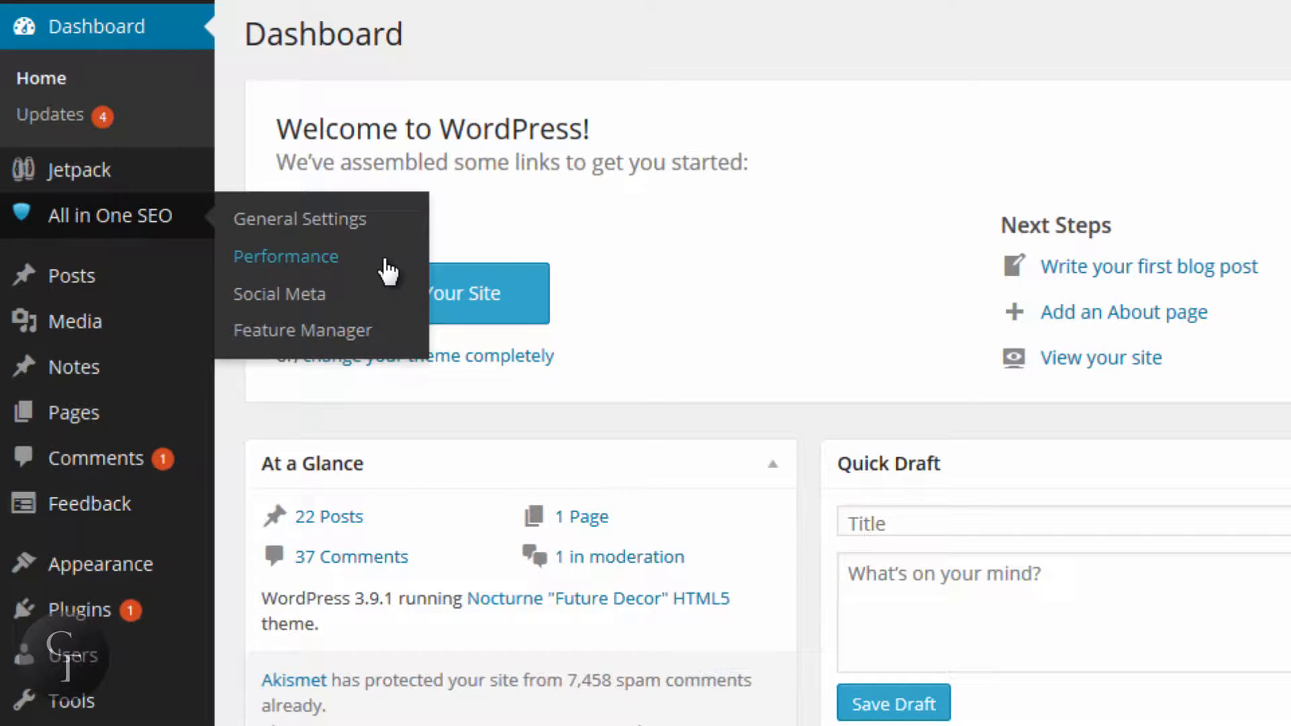
left_click(306, 222)
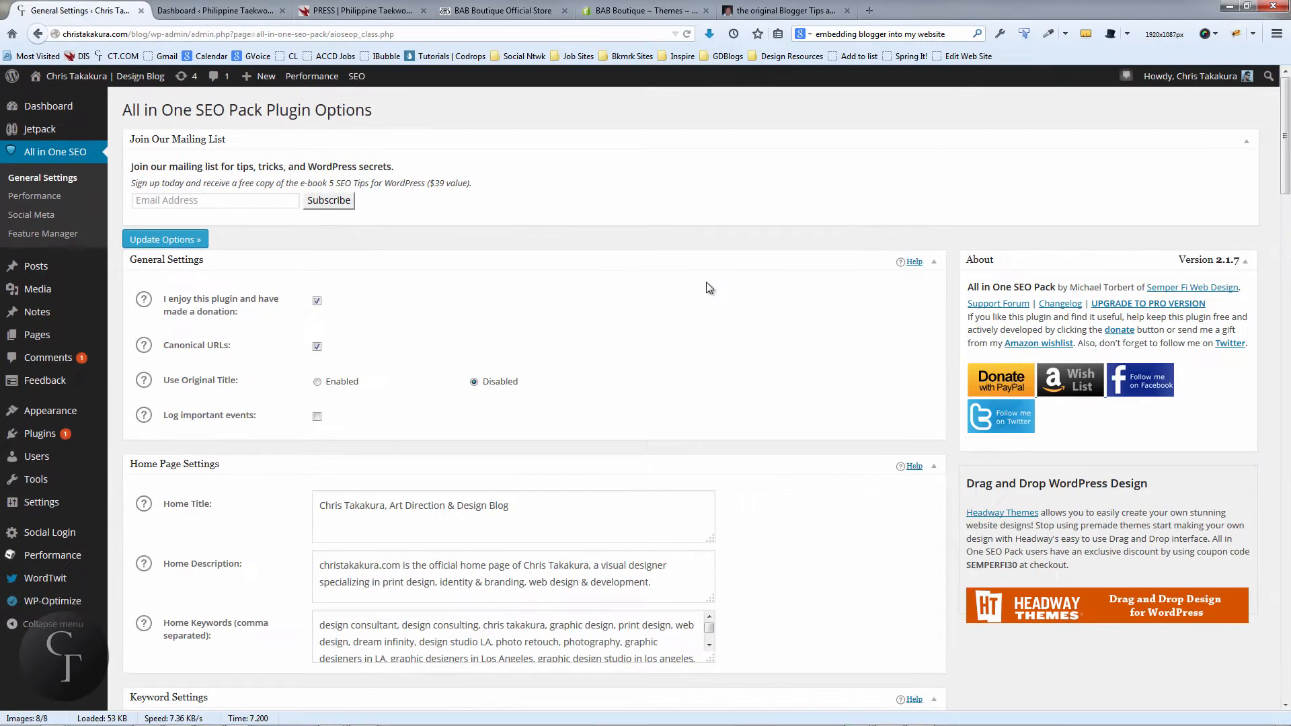
scroll(693, 289, "down", 3)
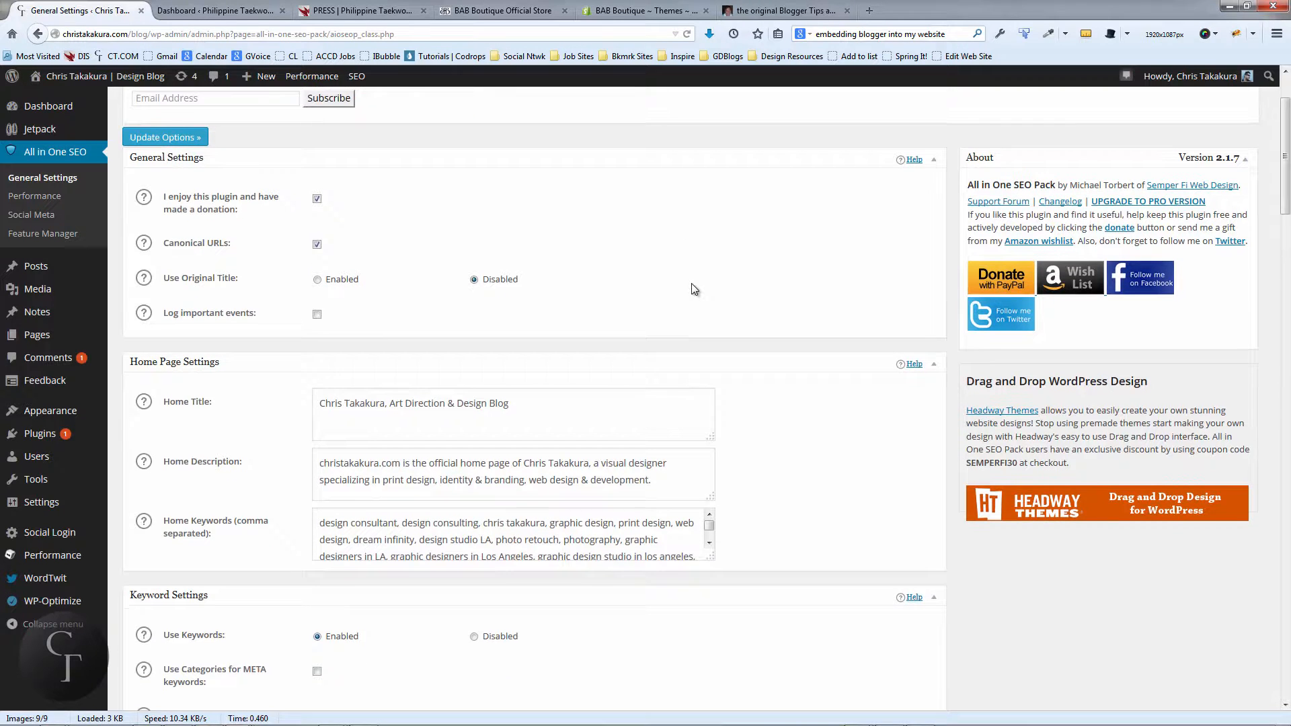
scroll(693, 289, "up", 3)
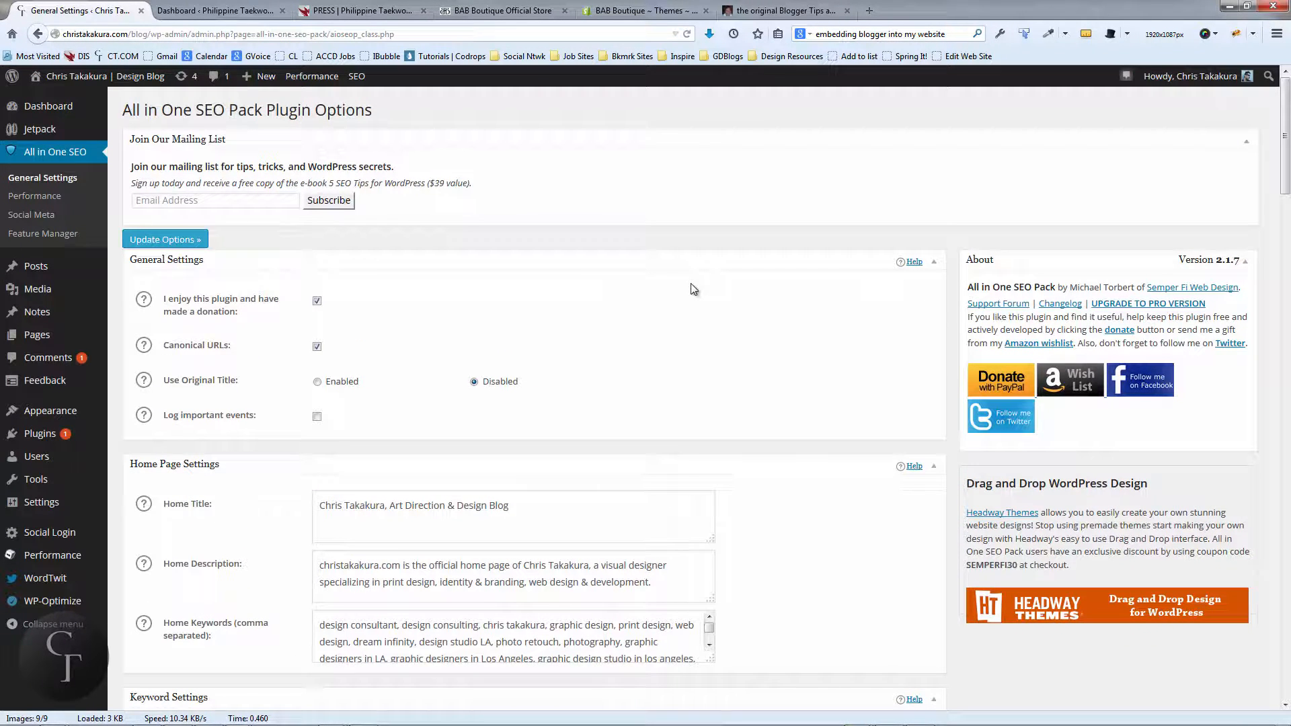
scroll(693, 289, "down", 3)
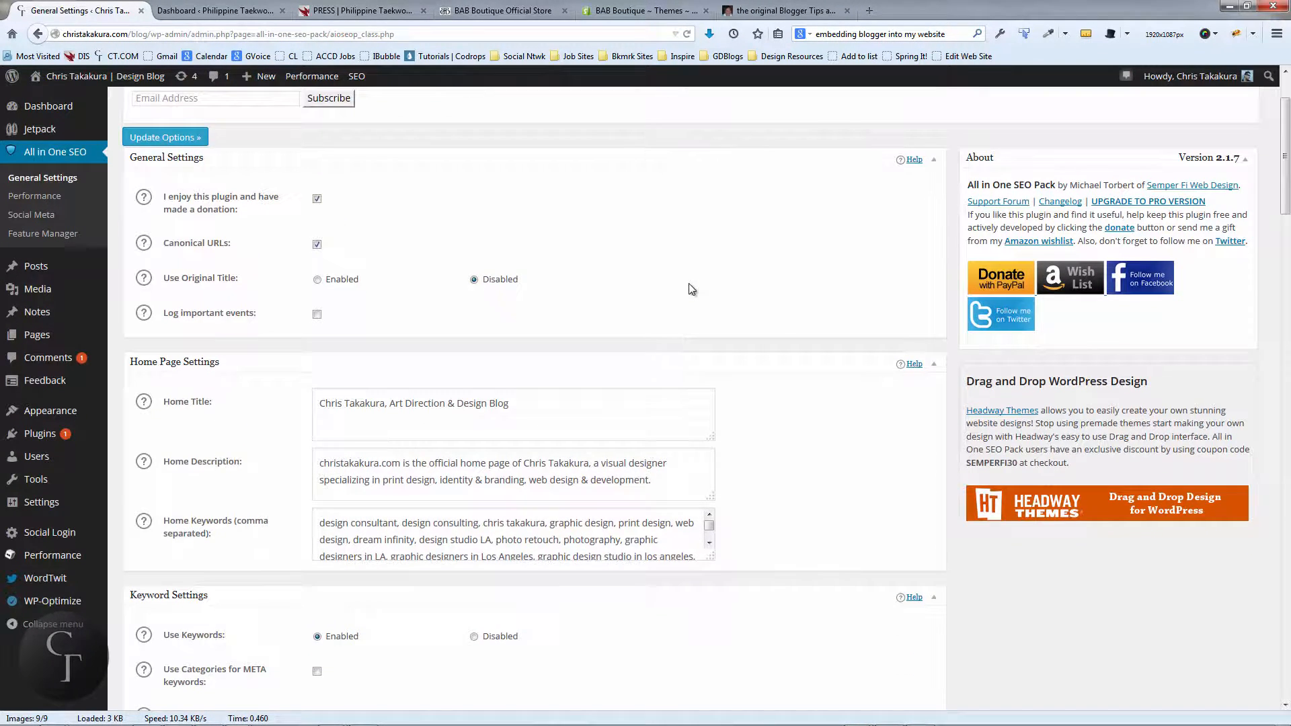
scroll(689, 284, "down", 3)
scroll(689, 284, "up", 3)
scroll(497, 300, "down", 10)
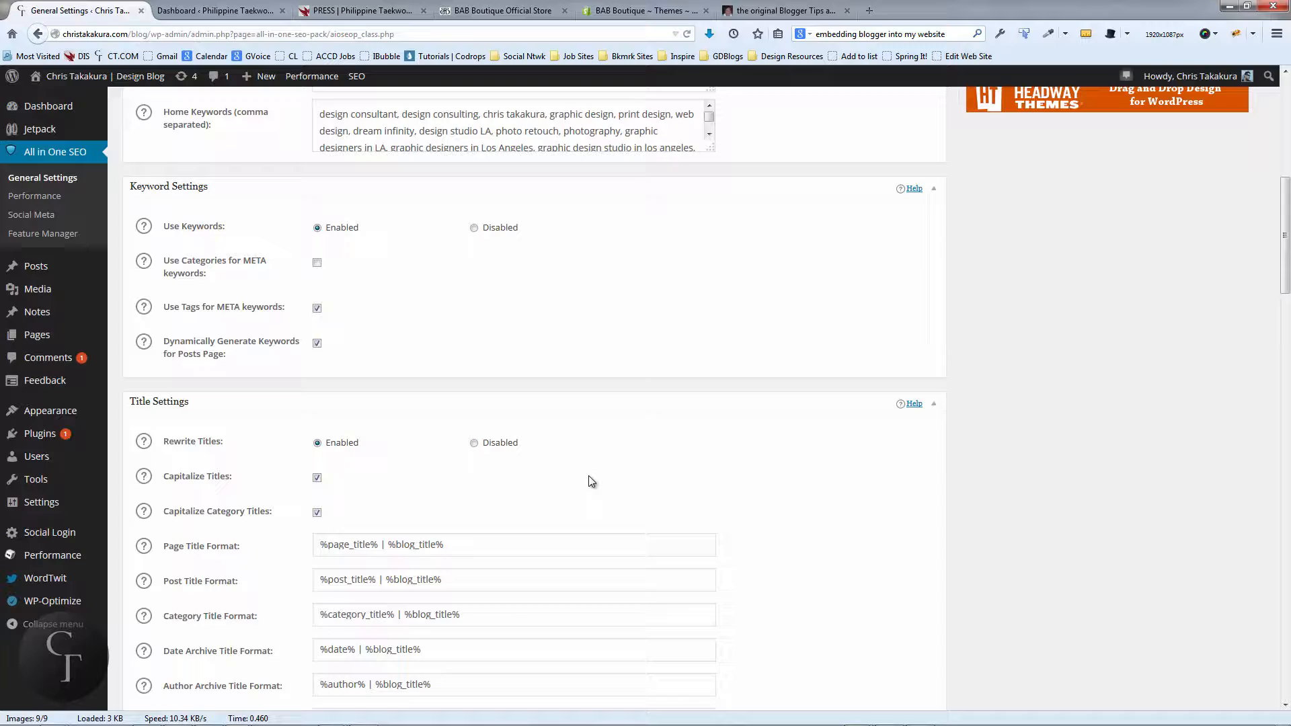
scroll(589, 476, "up", 5)
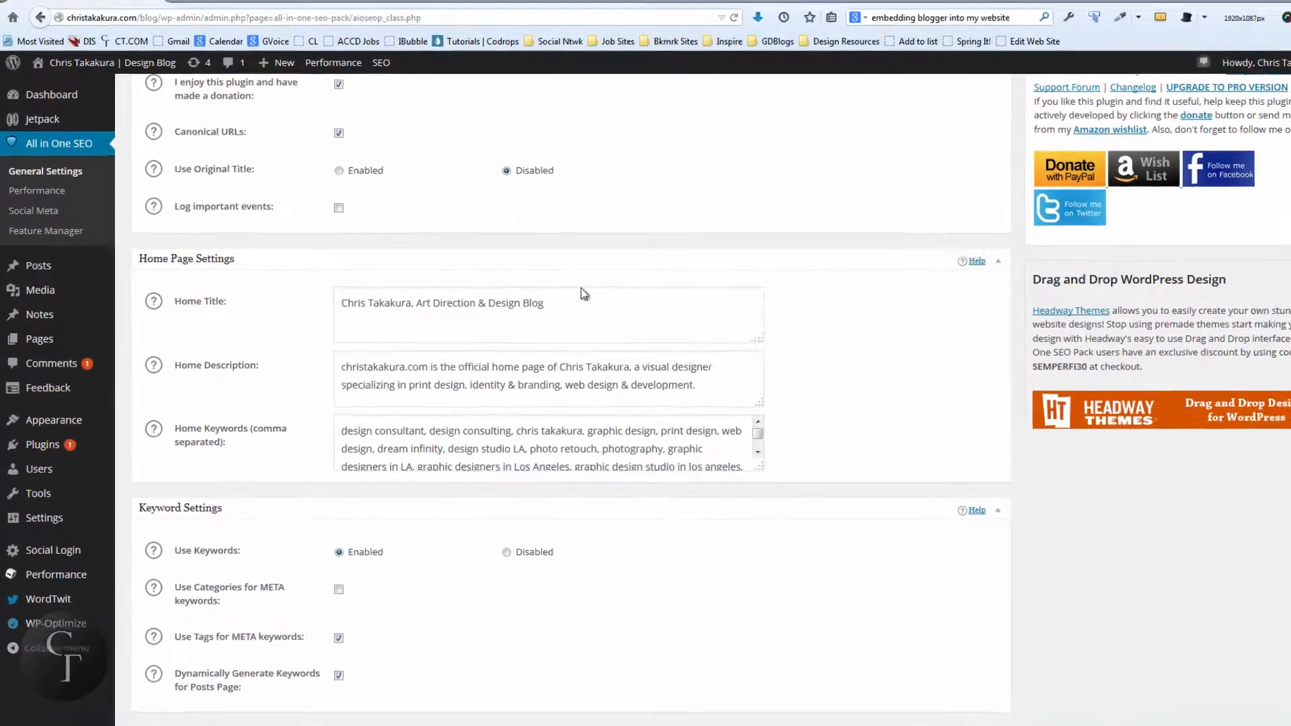
Examine the full Home Title text in the Home Page Settings.
left_click(535, 302)
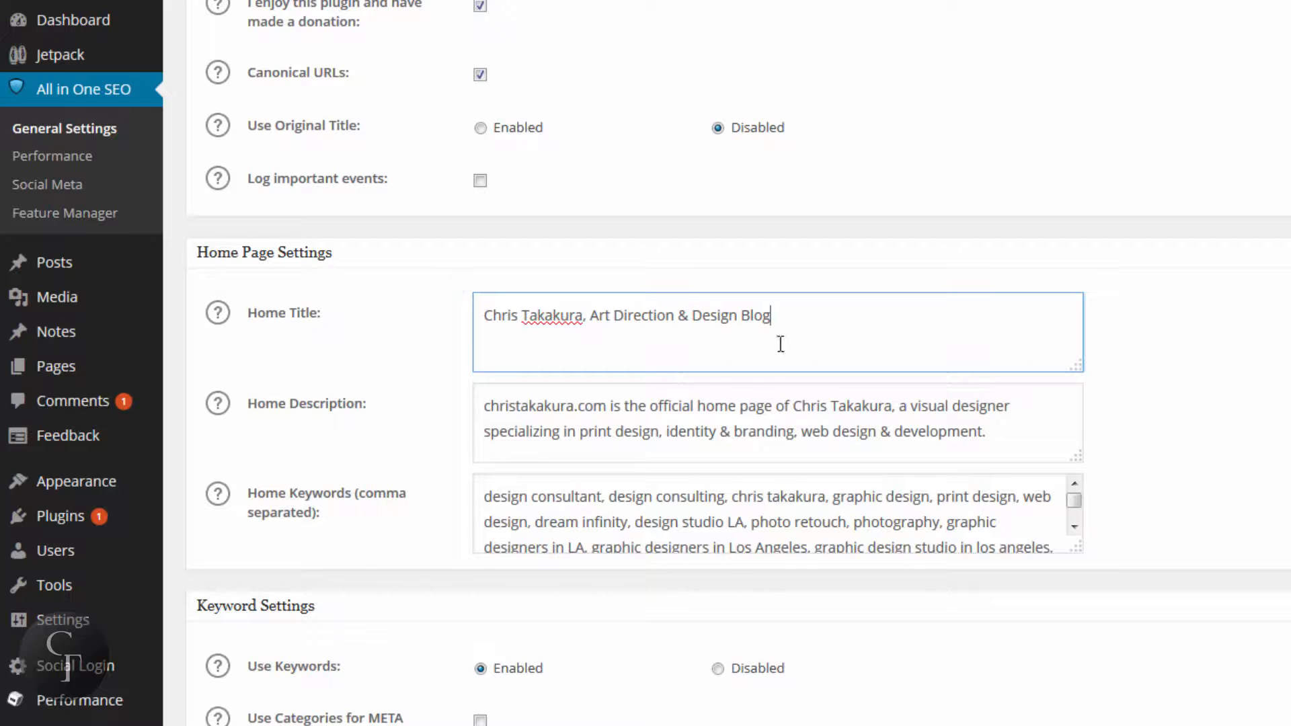
left_click_drag(793, 310, 432, 305)
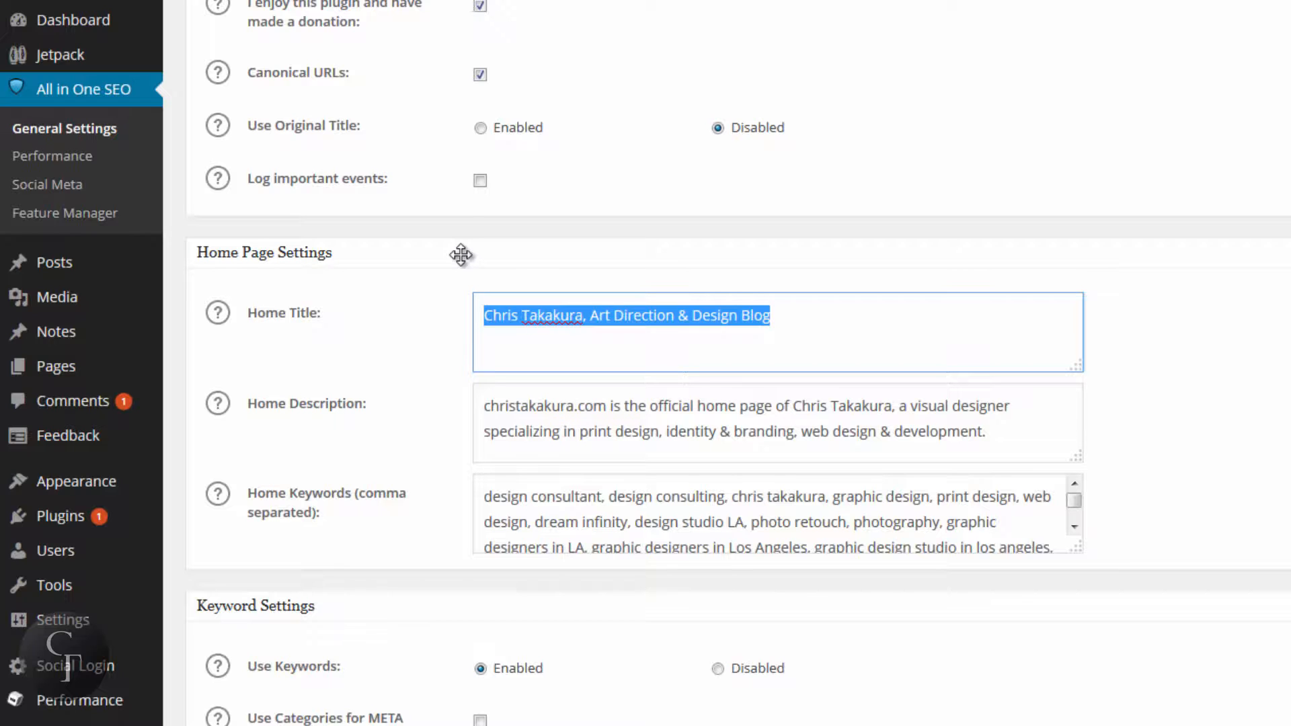
left_click(824, 307)
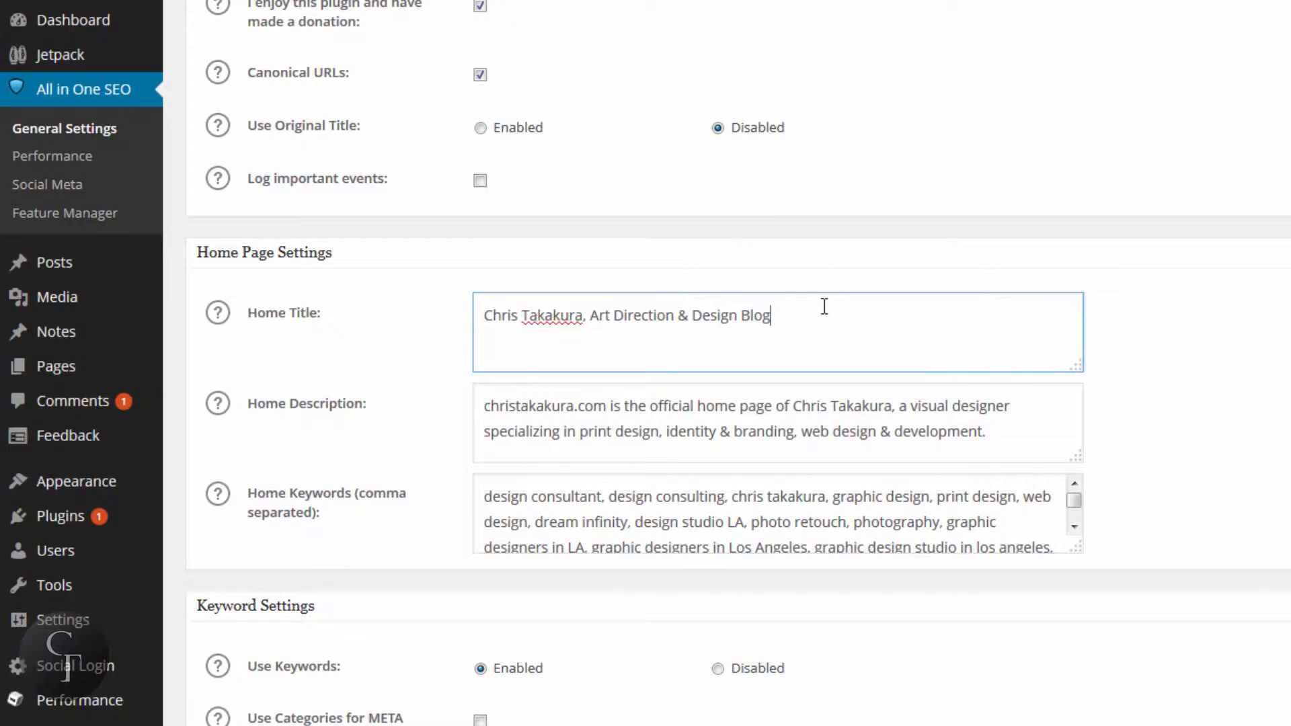
left_click_drag(816, 311, 475, 317)
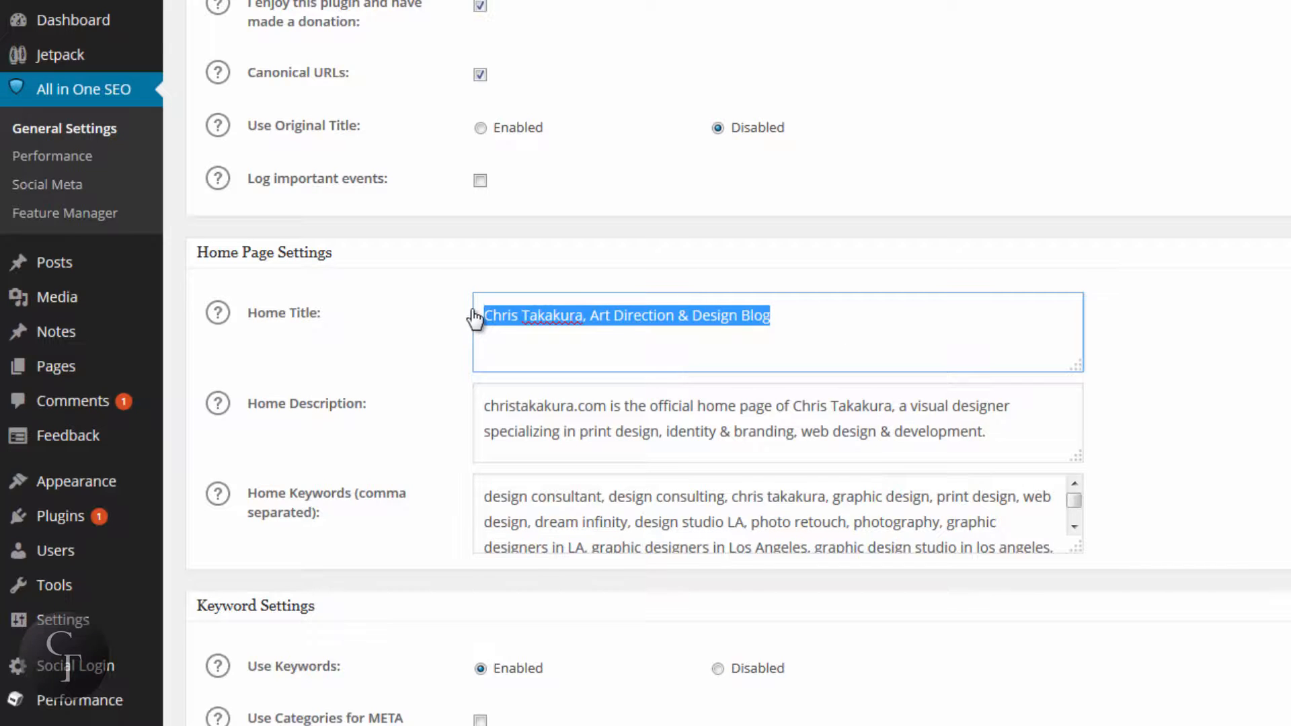
left_click(826, 320)
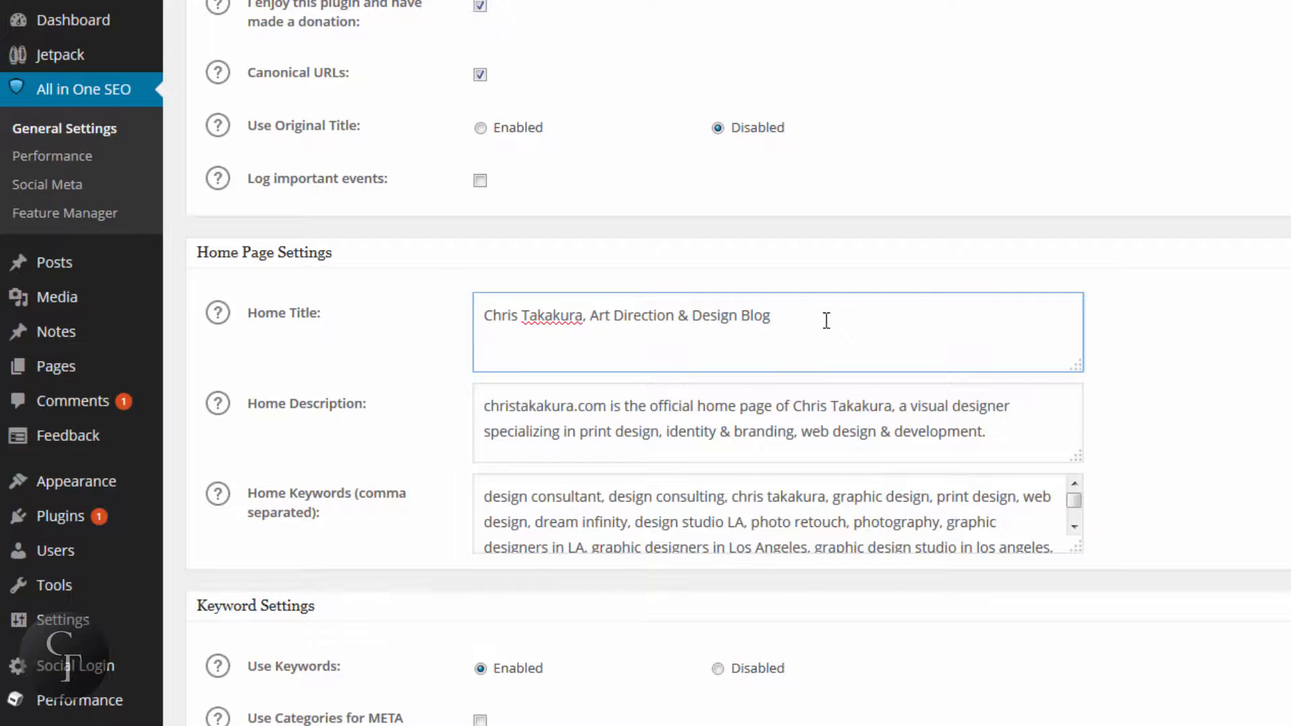
left_click_drag(826, 321, 466, 312)
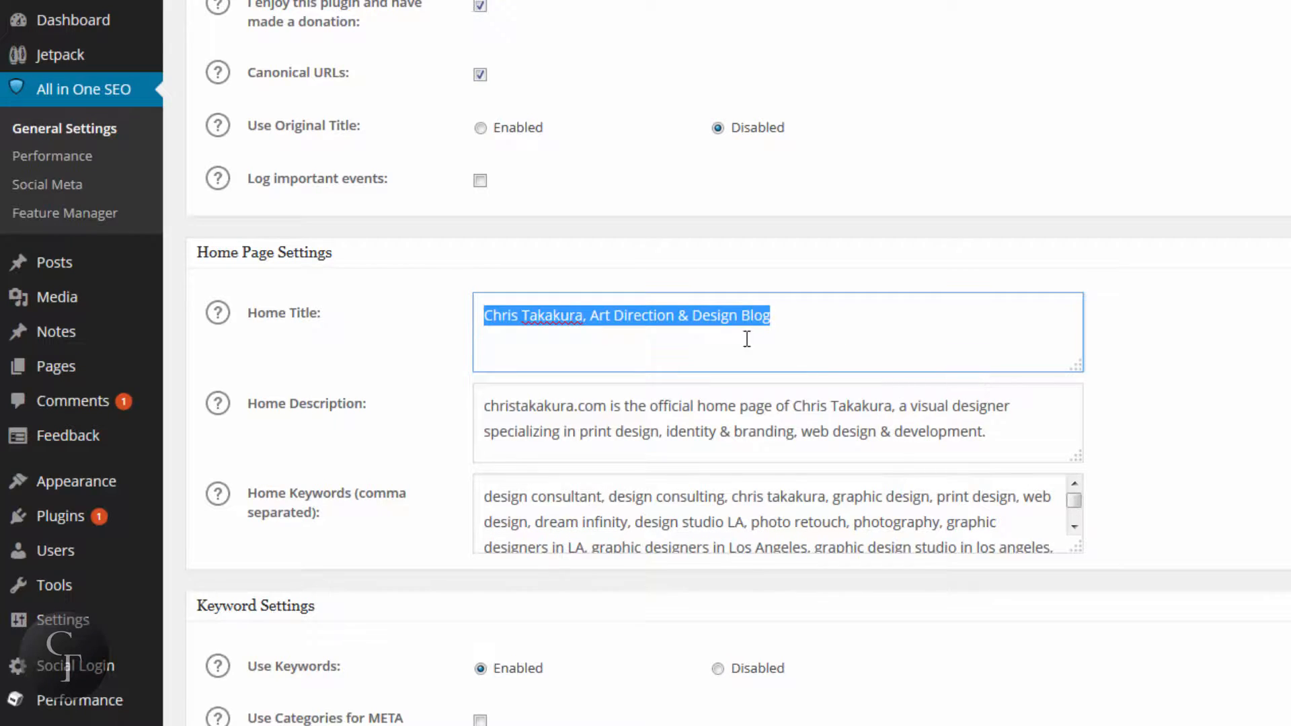
left_click(837, 326)
left_click_drag(818, 315, 474, 315)
left_click(804, 307)
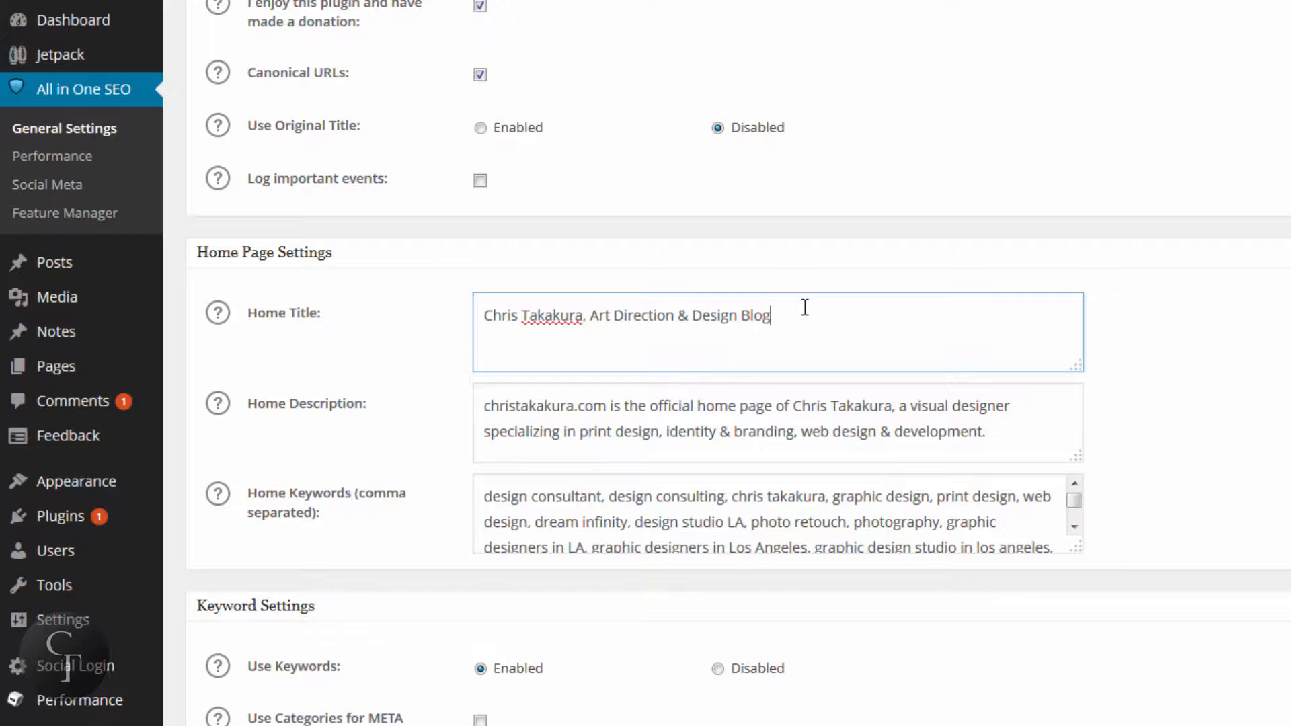
left_click_drag(777, 306, 450, 311)
left_click(881, 321)
Examine the Home Description text and show the help note for that setting.
left_click(1018, 434)
left_click_drag(1018, 434, 473, 424)
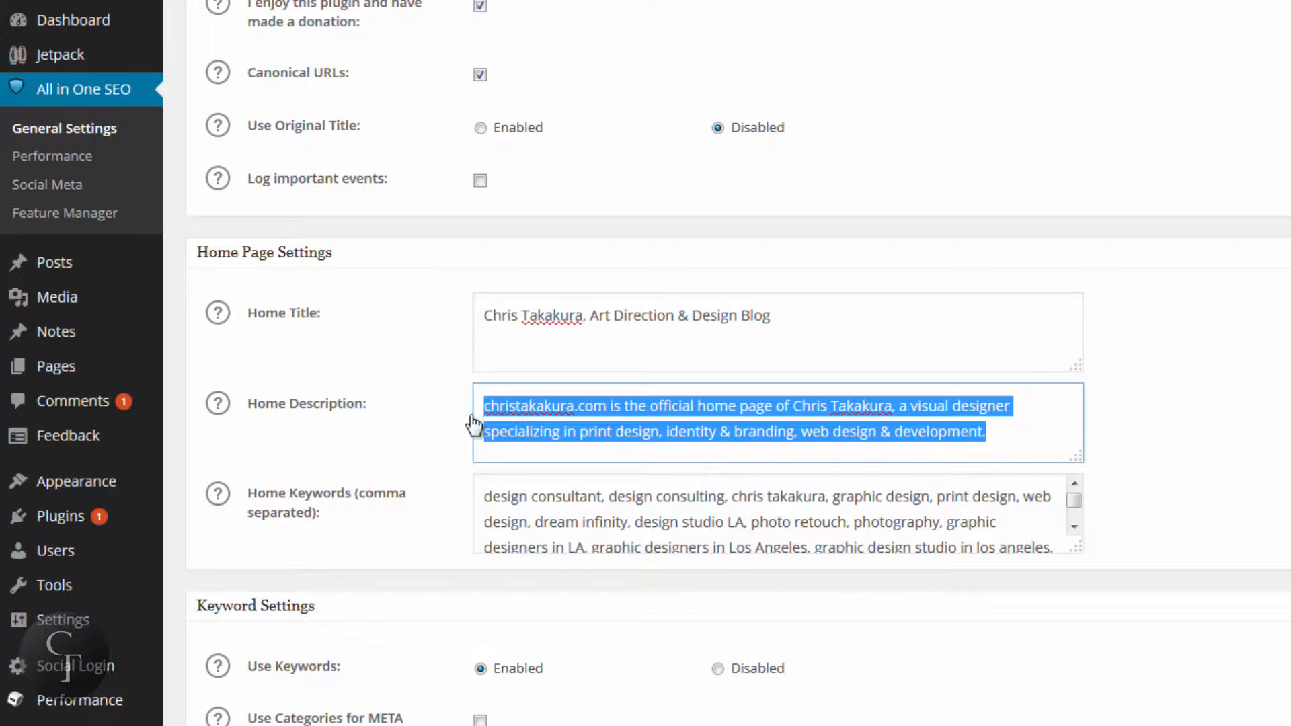
left_click(482, 406)
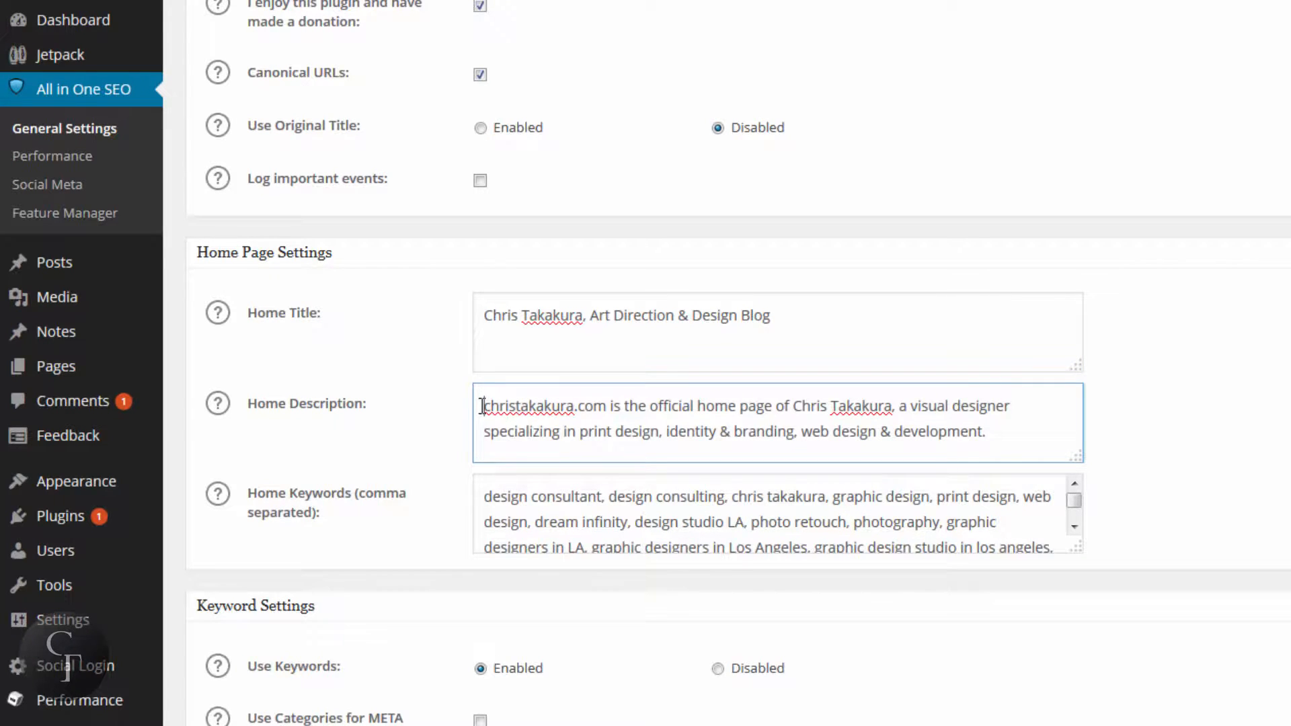
left_click(221, 416)
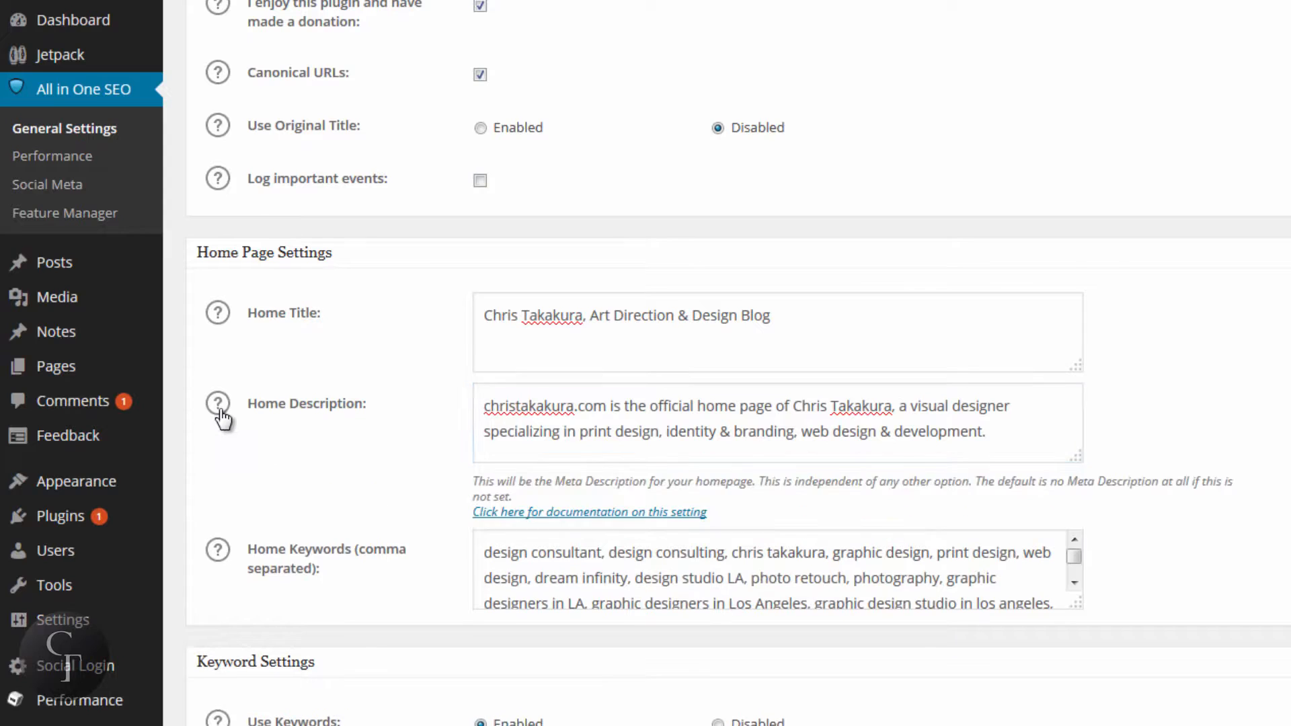
left_click(559, 409)
left_click(642, 409)
left_click(991, 437)
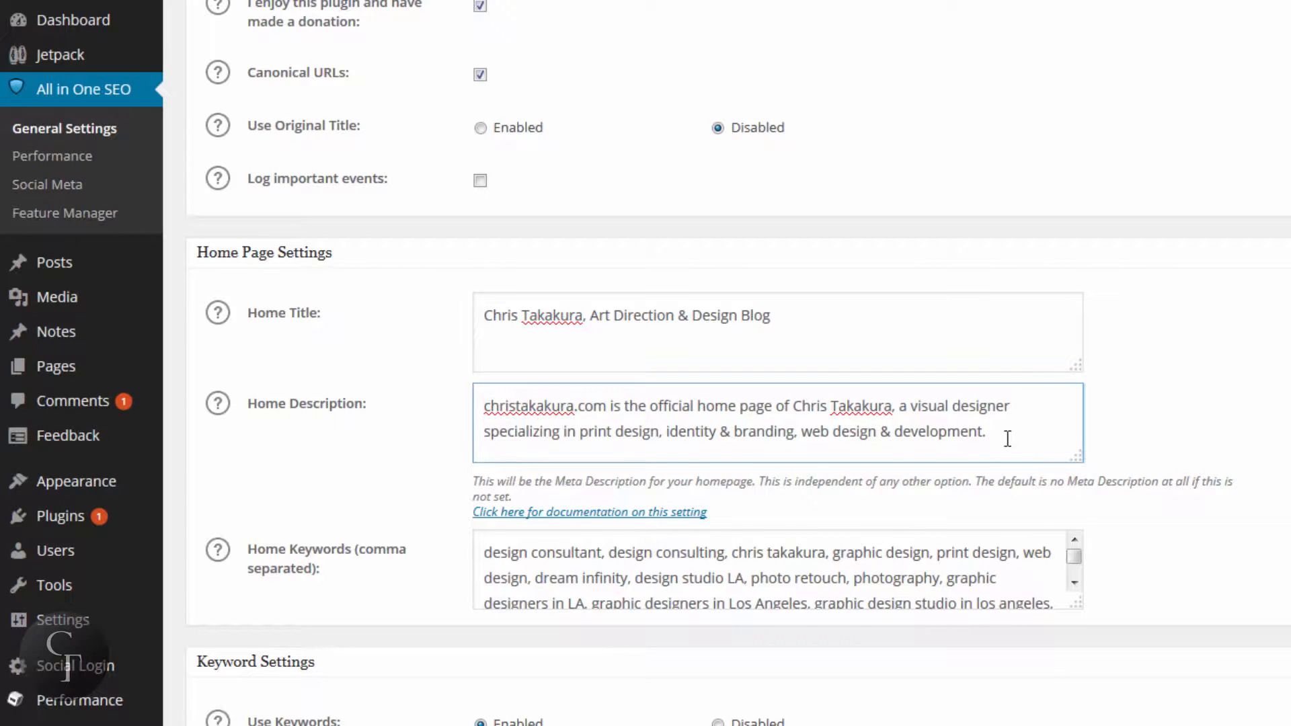
left_click_drag(1007, 438, 484, 406)
left_click(485, 411)
left_click(1046, 441)
left_click(484, 406)
left_click(1011, 431)
Enlarge the Home Keywords box and read through its comma-separated keyword list.
left_click_drag(1077, 605, 1089, 680)
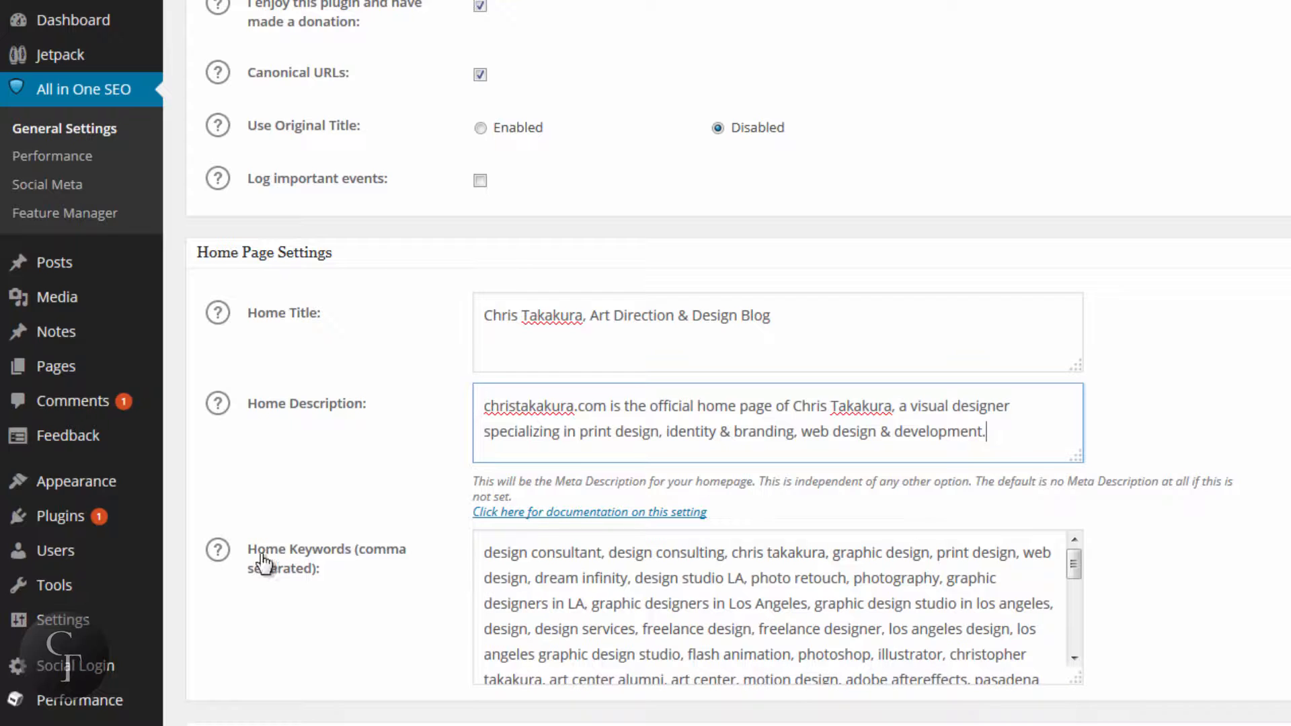
left_click(476, 549)
left_click_drag(484, 550, 869, 603)
left_click(870, 603)
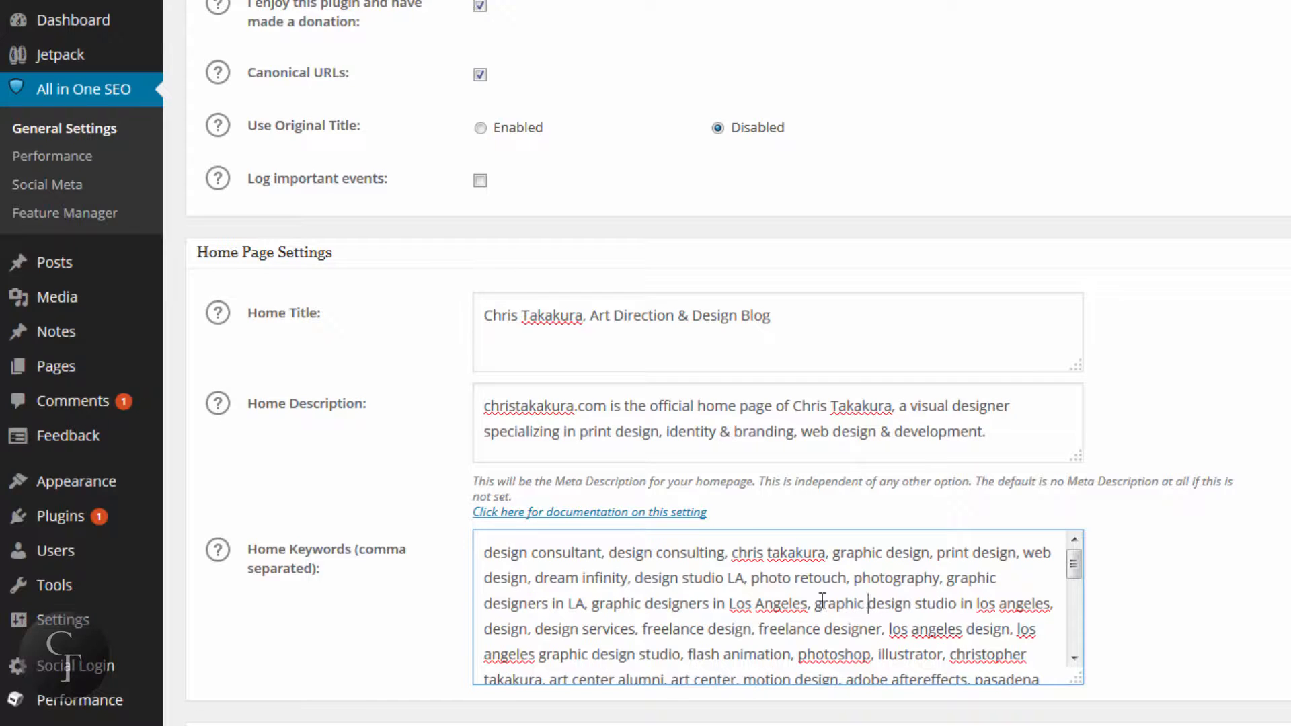
left_click(492, 554)
left_click_drag(786, 553, 855, 594)
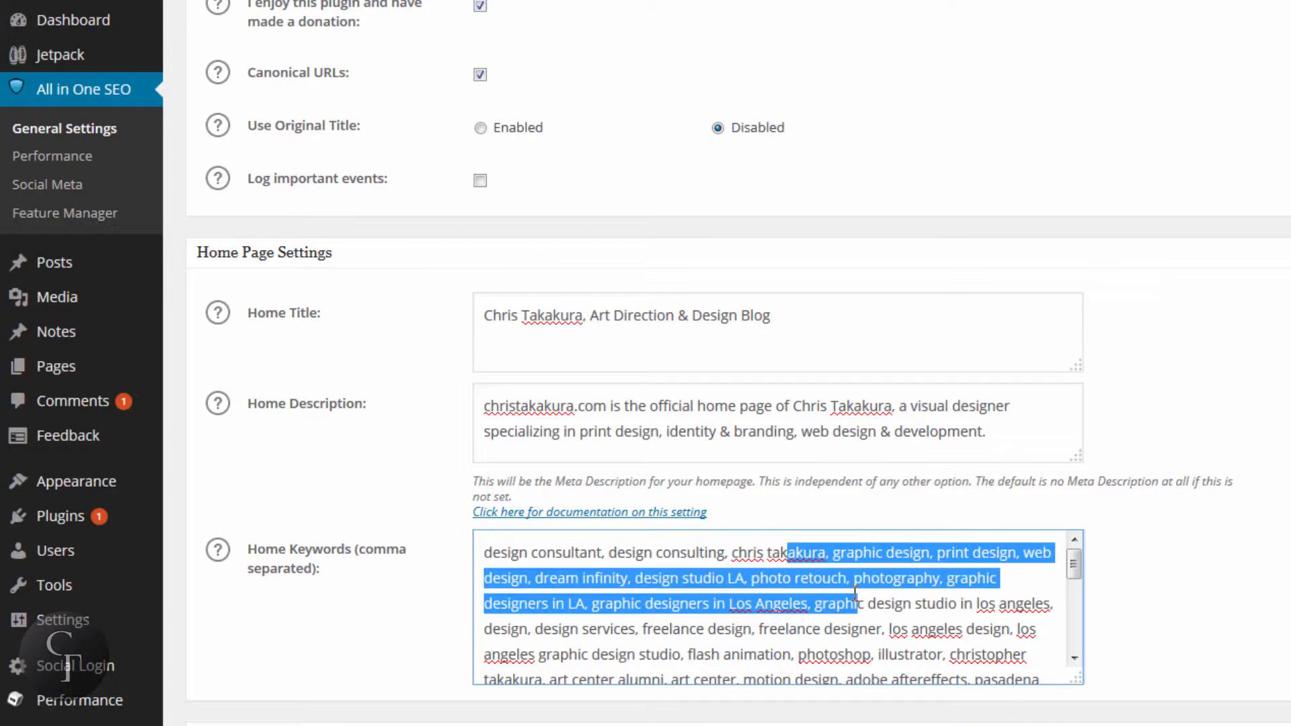
left_click(871, 596)
mouse_move(1073, 562)
left_mouse_down()
mouse_move(1078, 660)
mouse_move(1075, 558)
left_mouse_up()
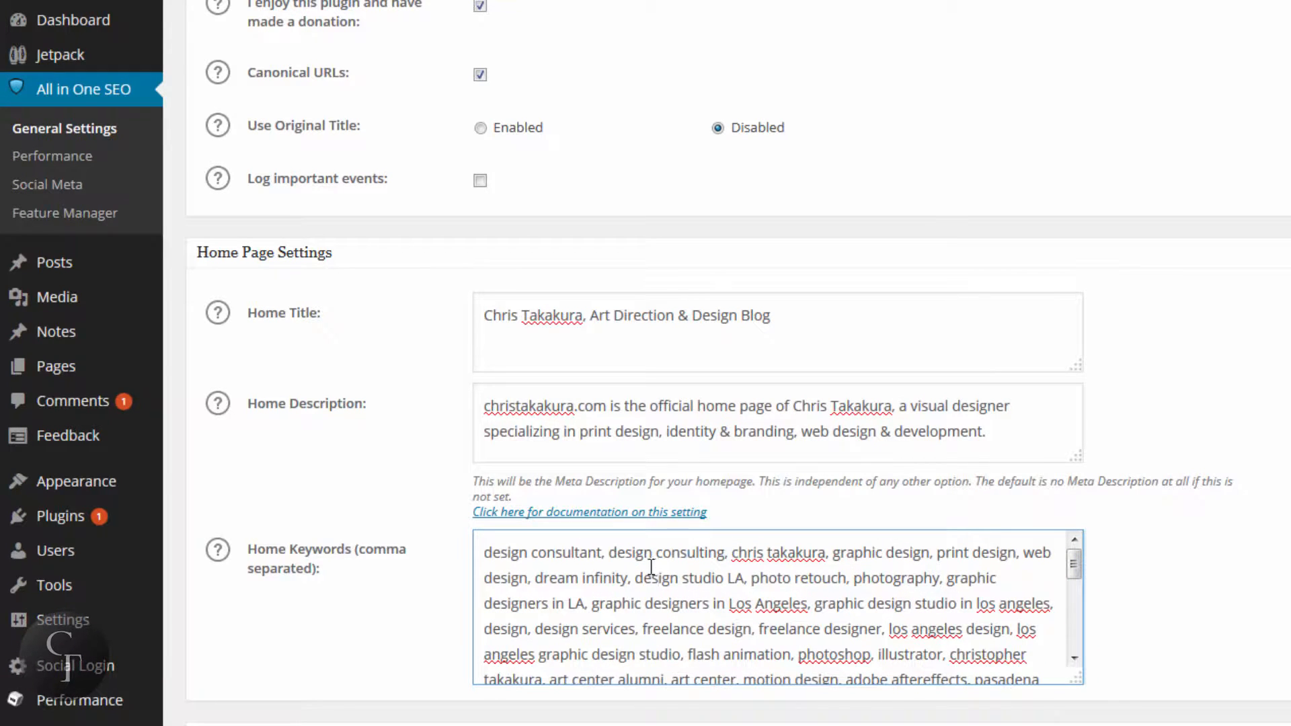
scroll(658, 572, "down", 3)
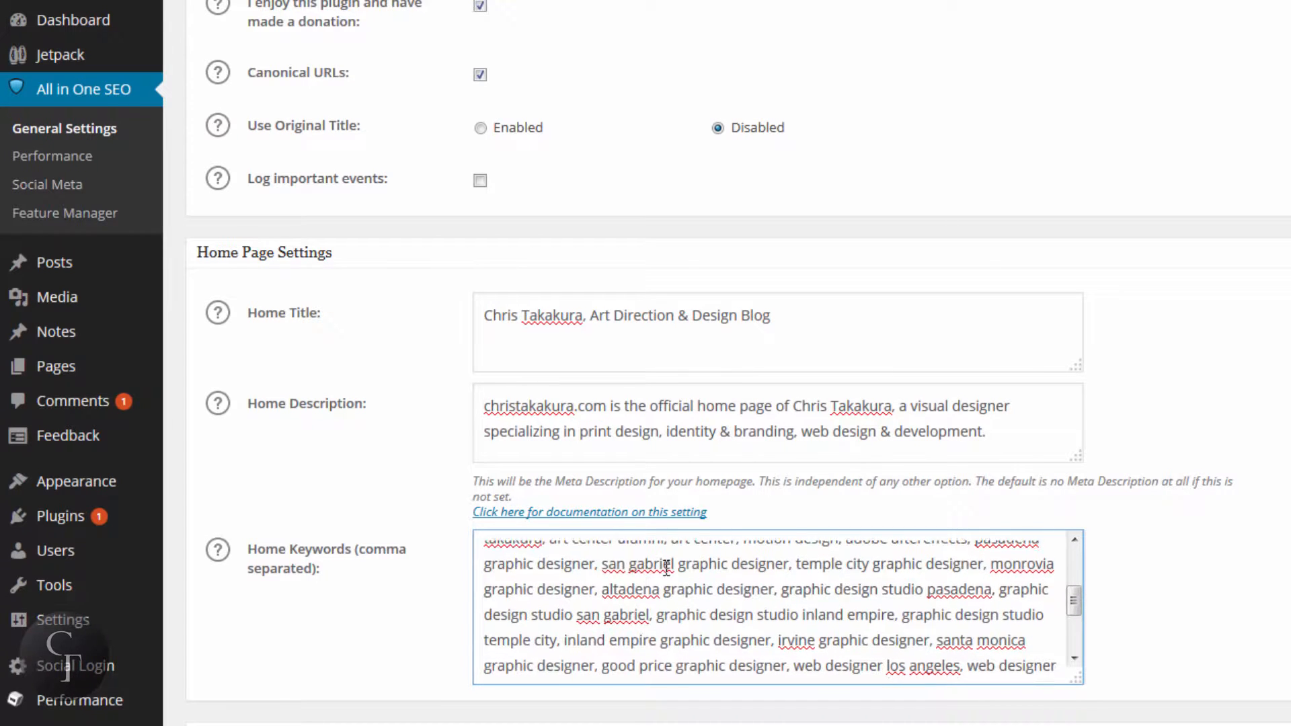
scroll(666, 568, "down", 3)
scroll(694, 599, "up", 5)
scroll(693, 598, "up", 7)
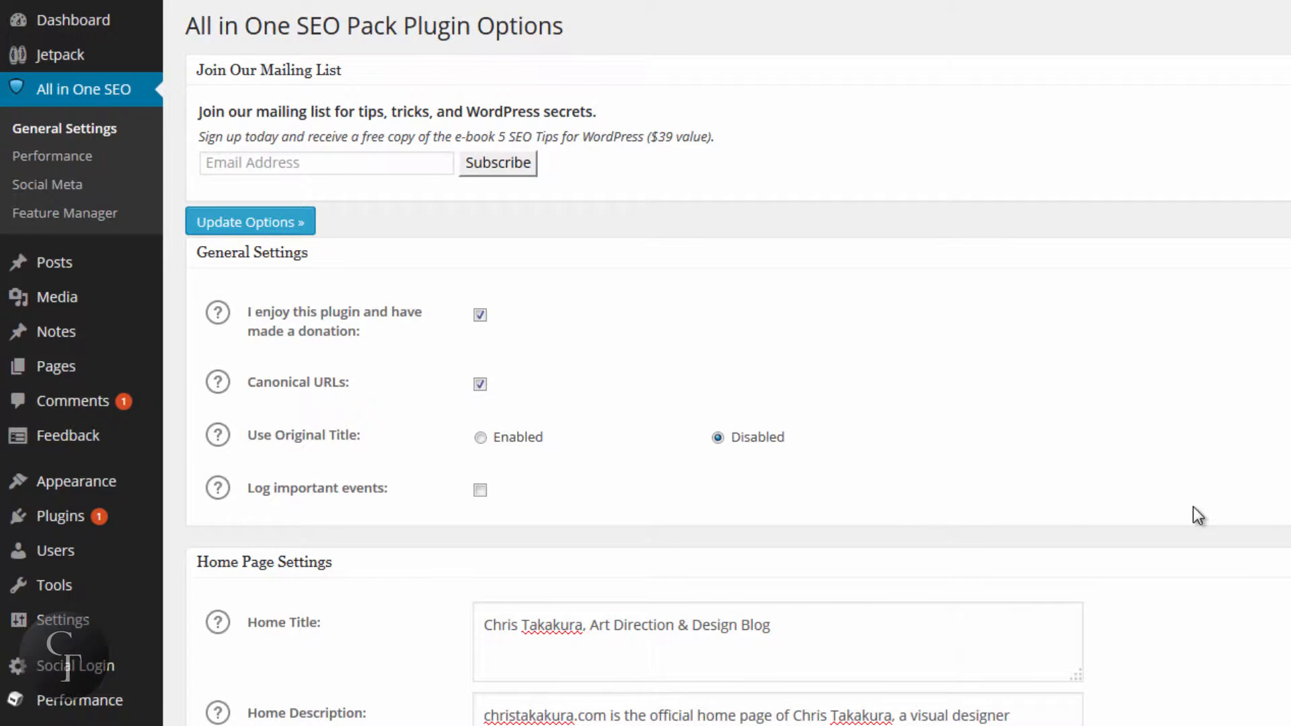
scroll(1193, 506, "down", 7)
scroll(1193, 506, "up", 7)
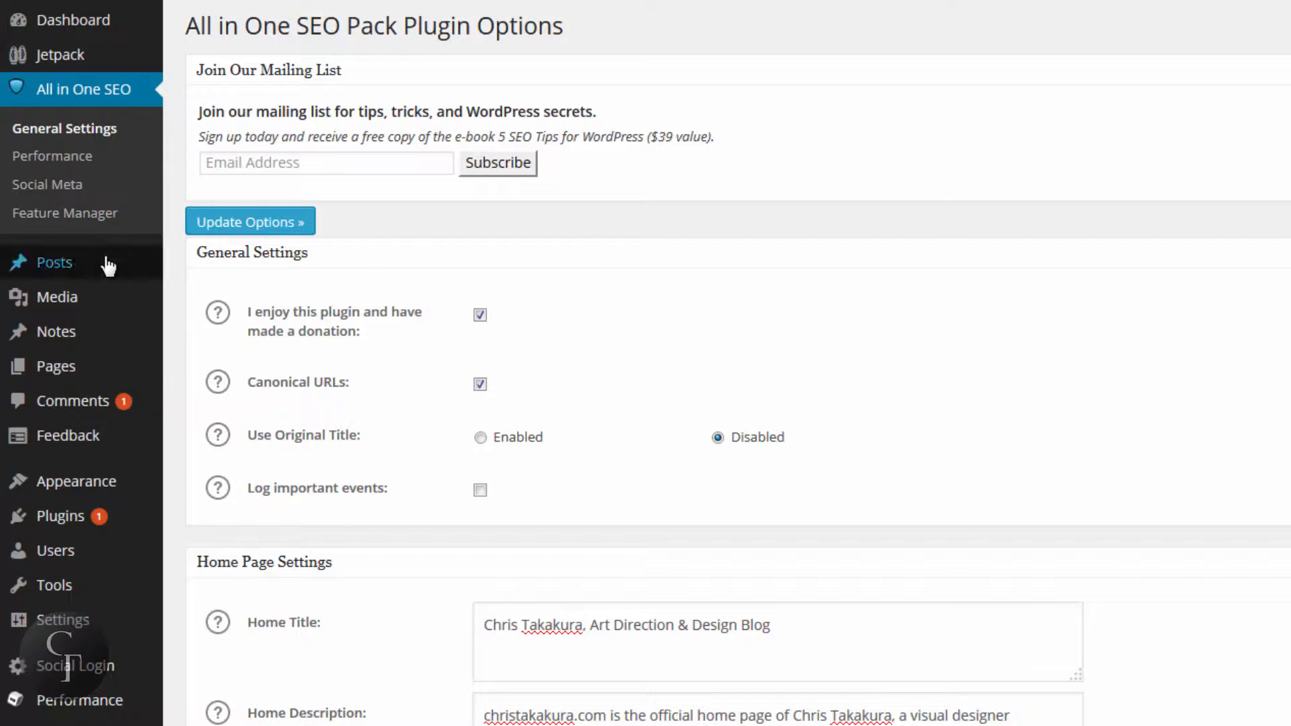
Open the list of all blog posts and look through their titles, categories and tags.
mouse_move(66, 264)
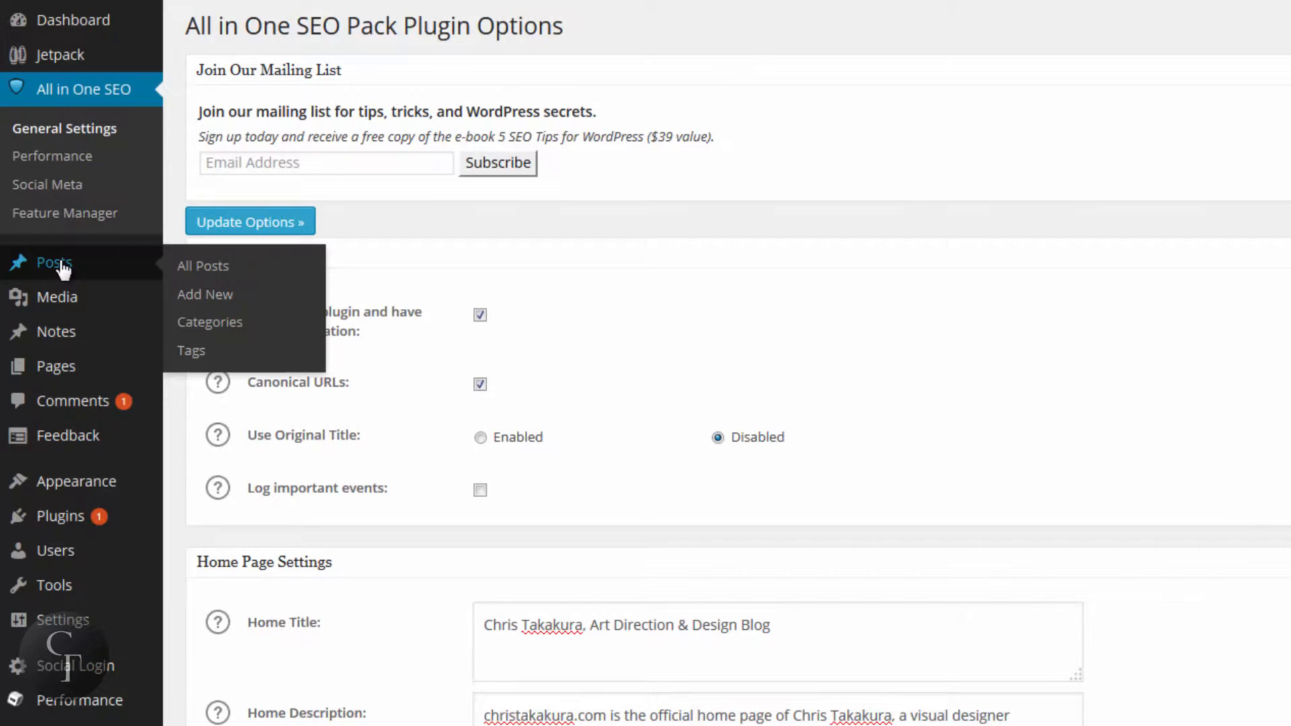
left_click(64, 267)
mouse_move(732, 268)
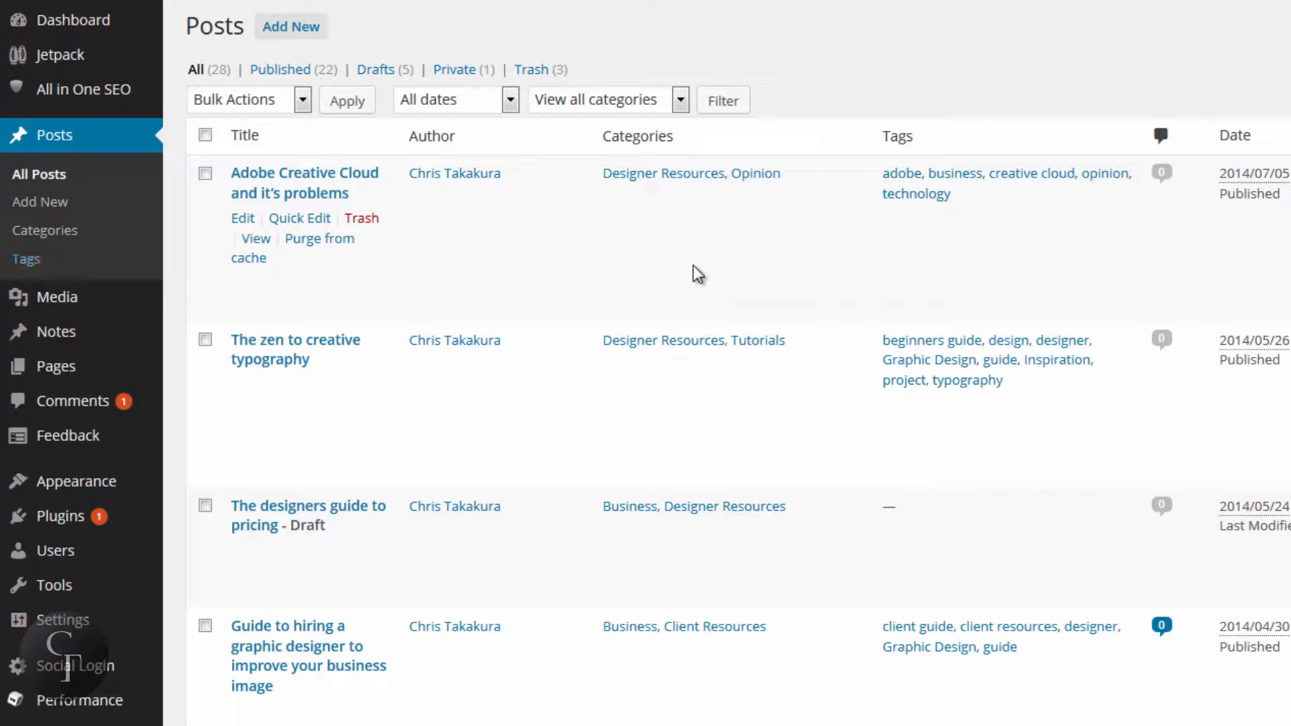
scroll(694, 267, "down", 10)
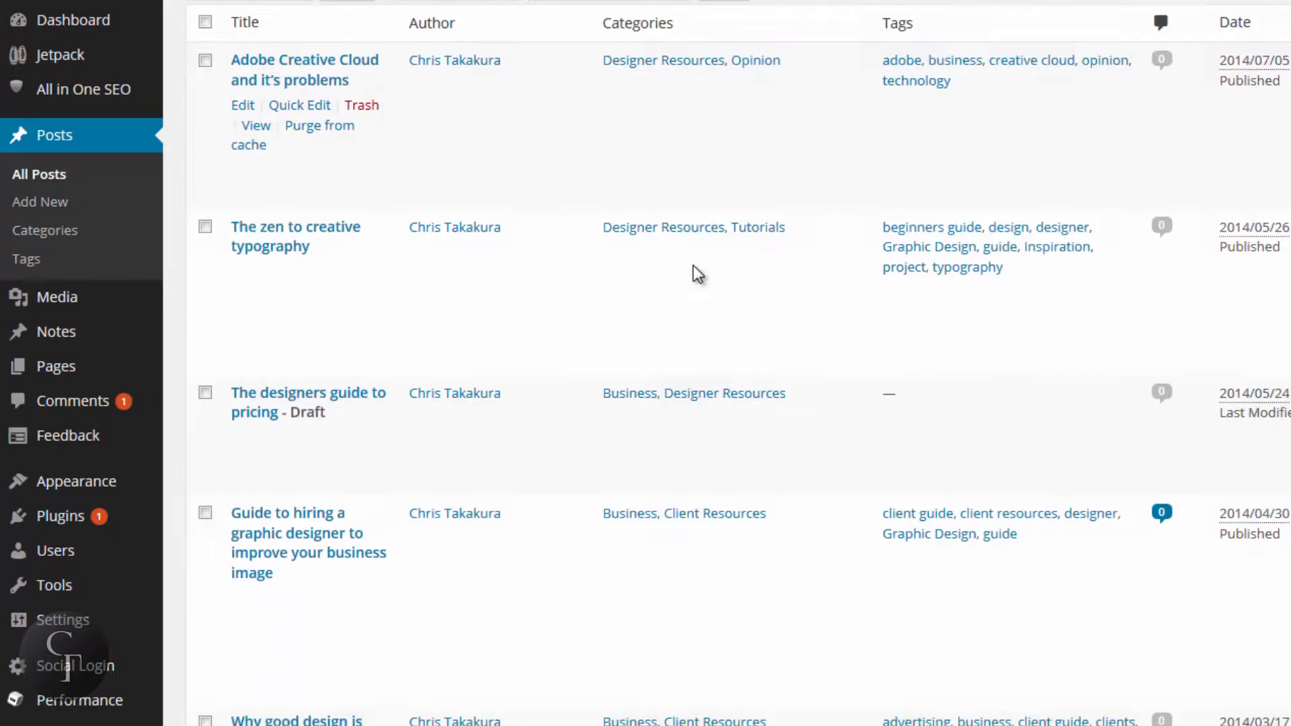
scroll(694, 267, "down", 15)
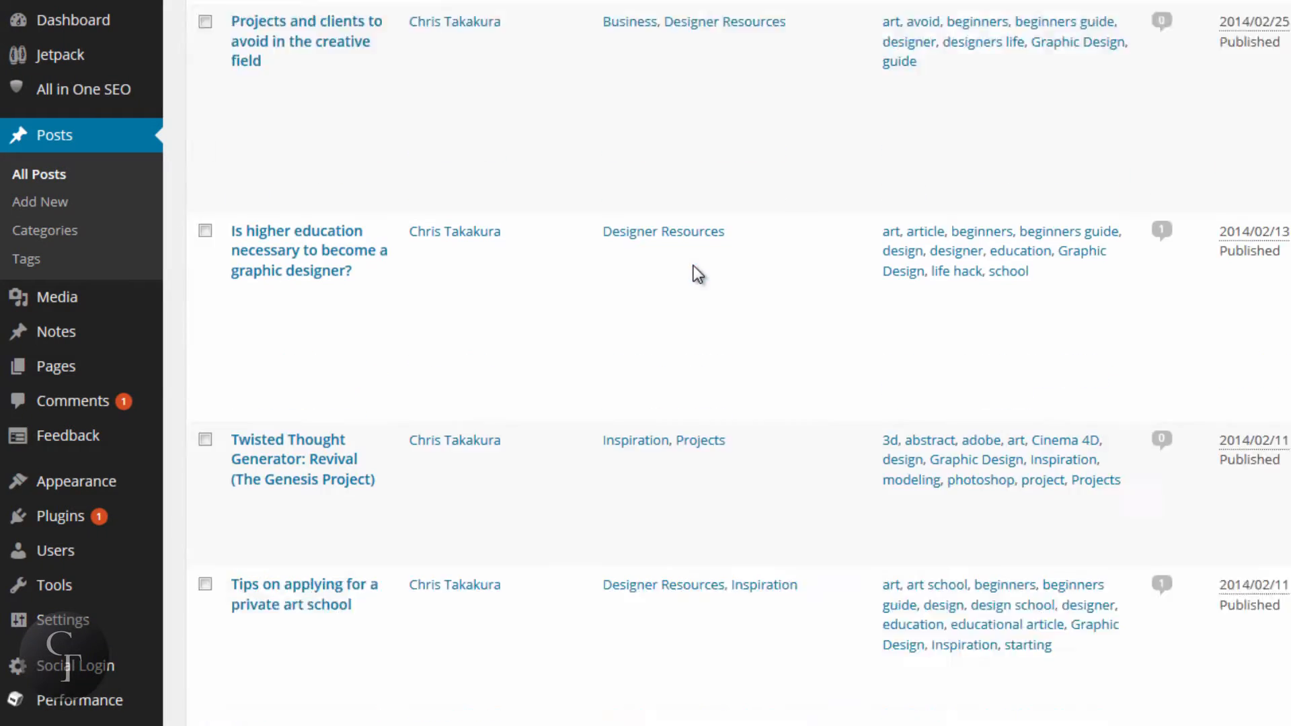
scroll(694, 266, "up", 11)
scroll(693, 265, "up", 14)
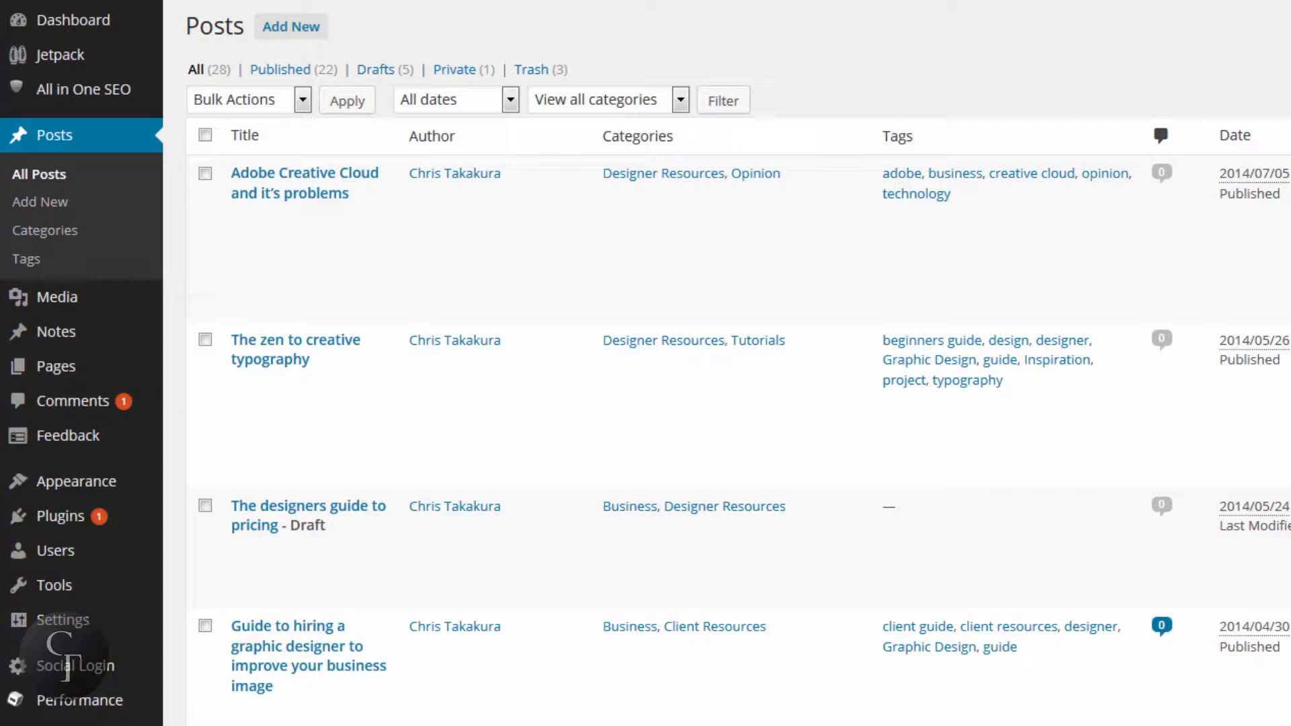
Open the post "Adobe Creative Cloud and it's problems" for editing.
mouse_move(304, 202)
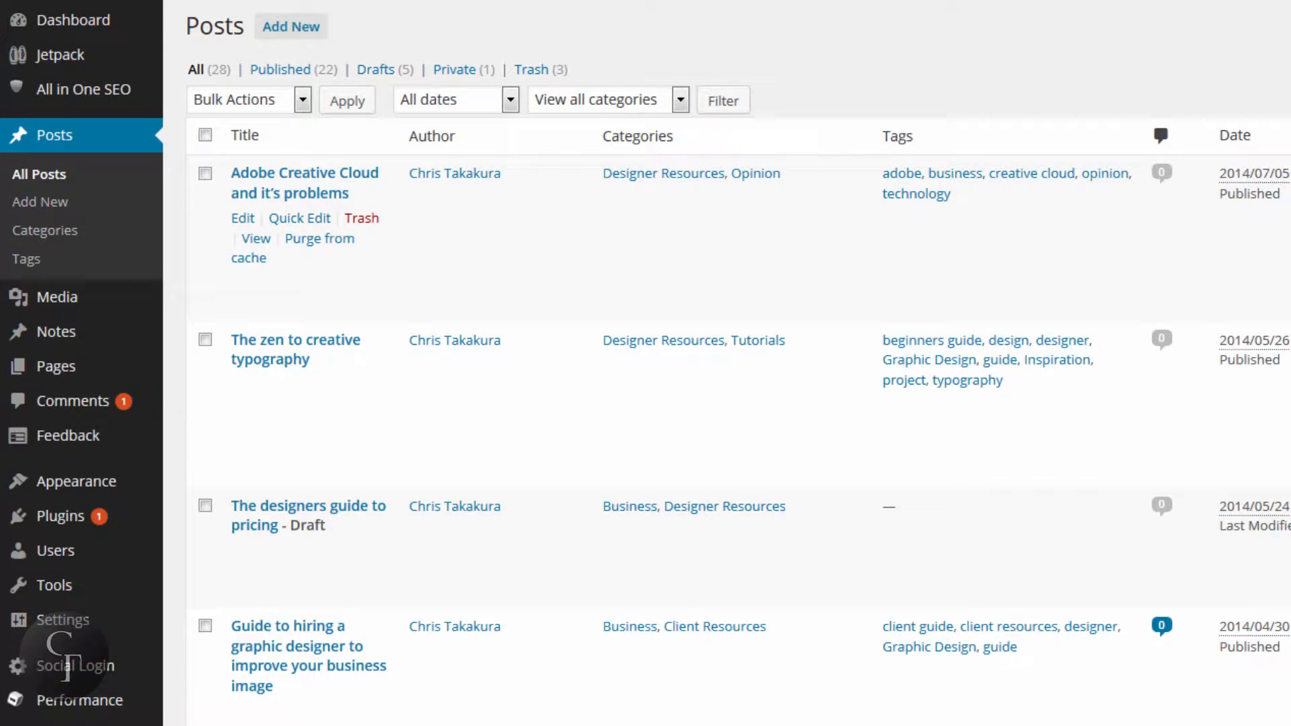
mouse_move(1261, 216)
left_click(238, 220)
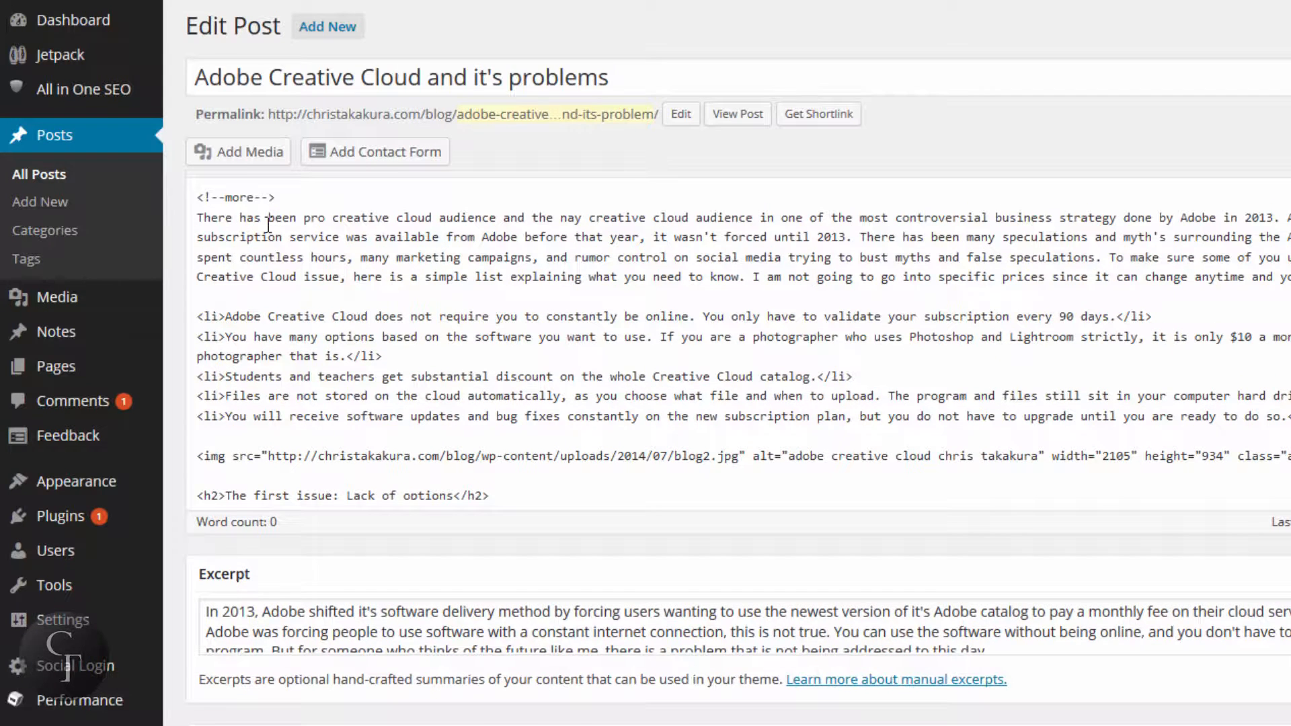
Look through the post's excerpt, revisions, comments and sharing sections down to its All in One SEO Pack main settings.
scroll(1143, 145, "down", 10)
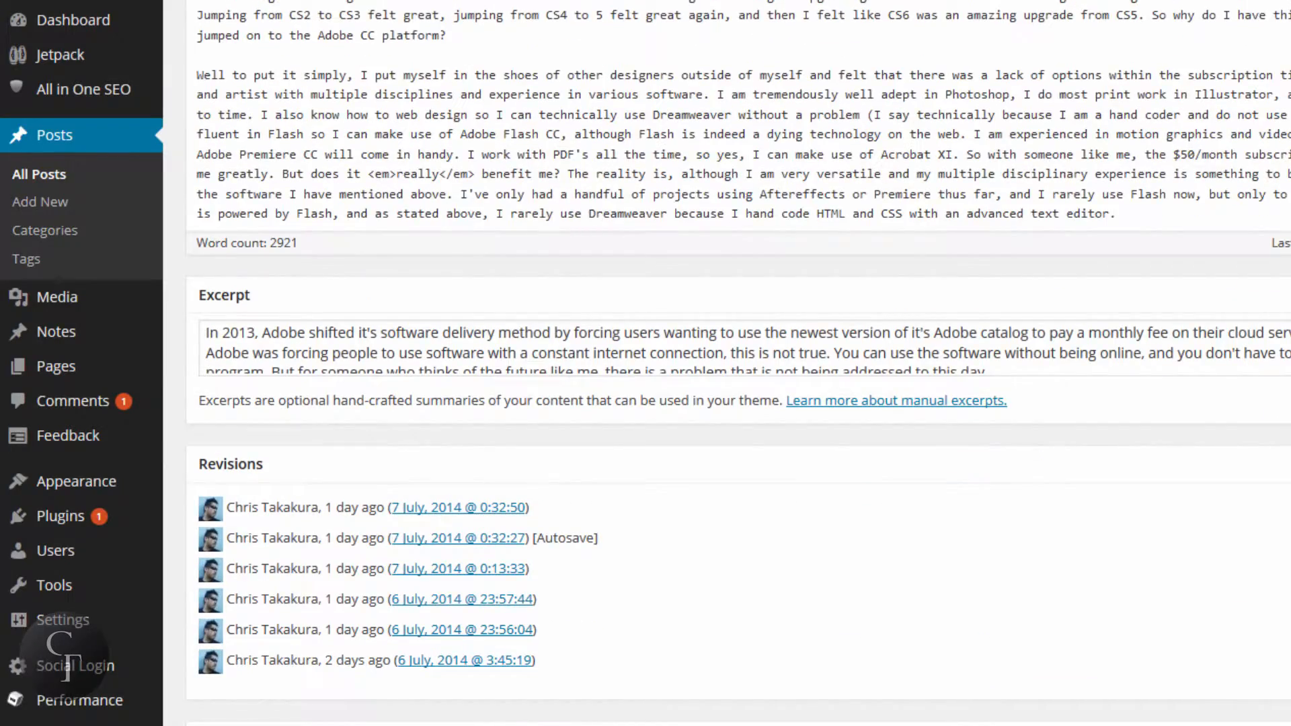
scroll(738, 363, "up", 5)
scroll(738, 363, "down", 5)
scroll(1224, 177, "down", 2)
left_click(1224, 178)
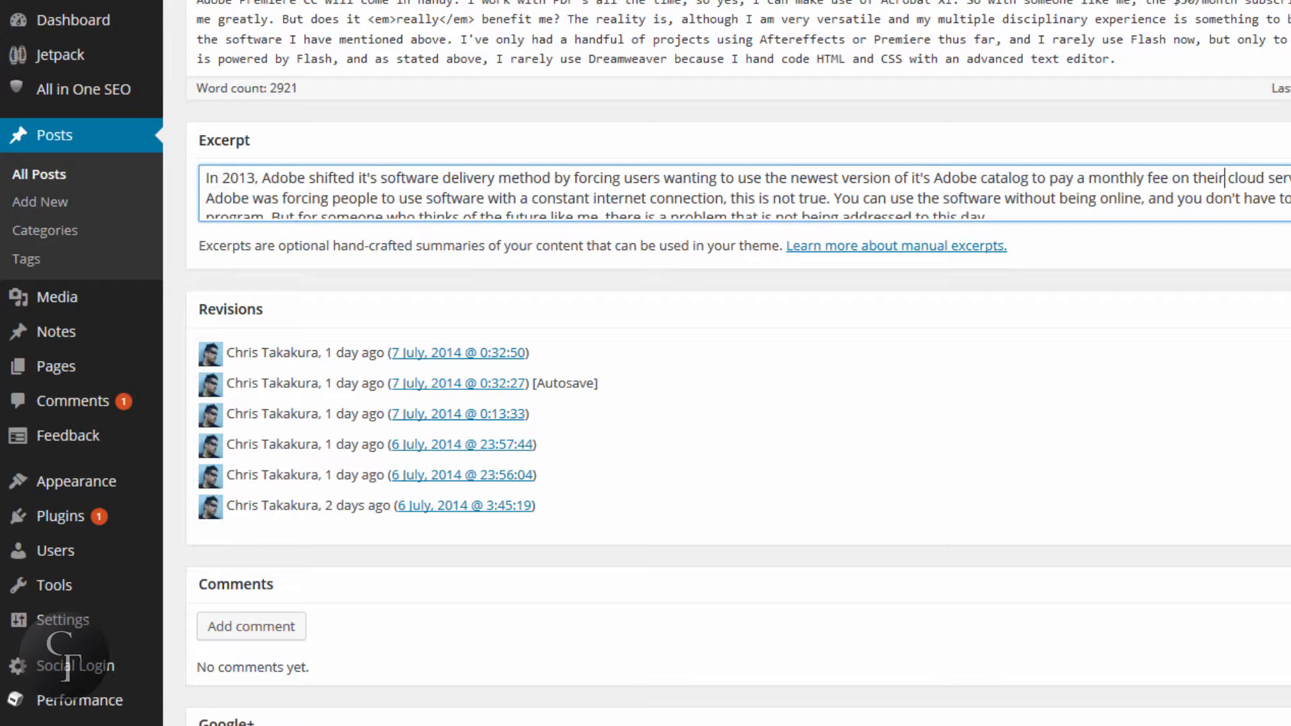
left_click(1156, 256)
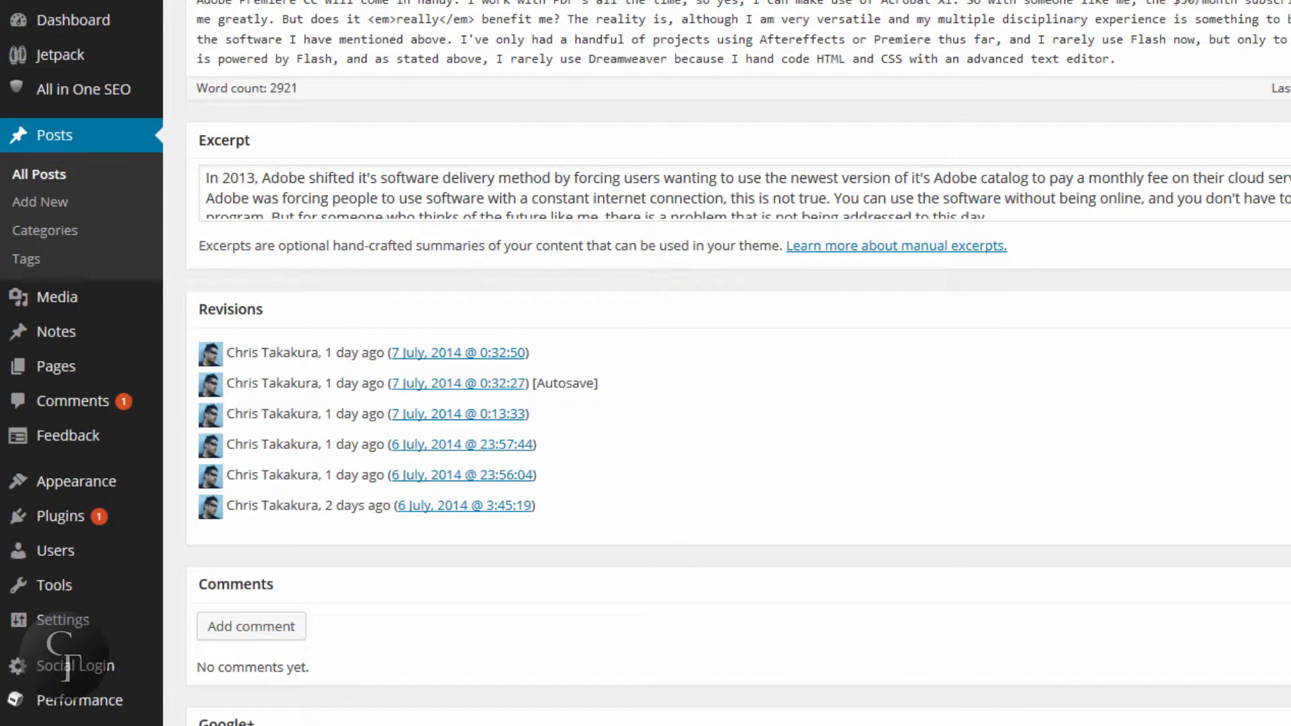
scroll(738, 363, "down", 4)
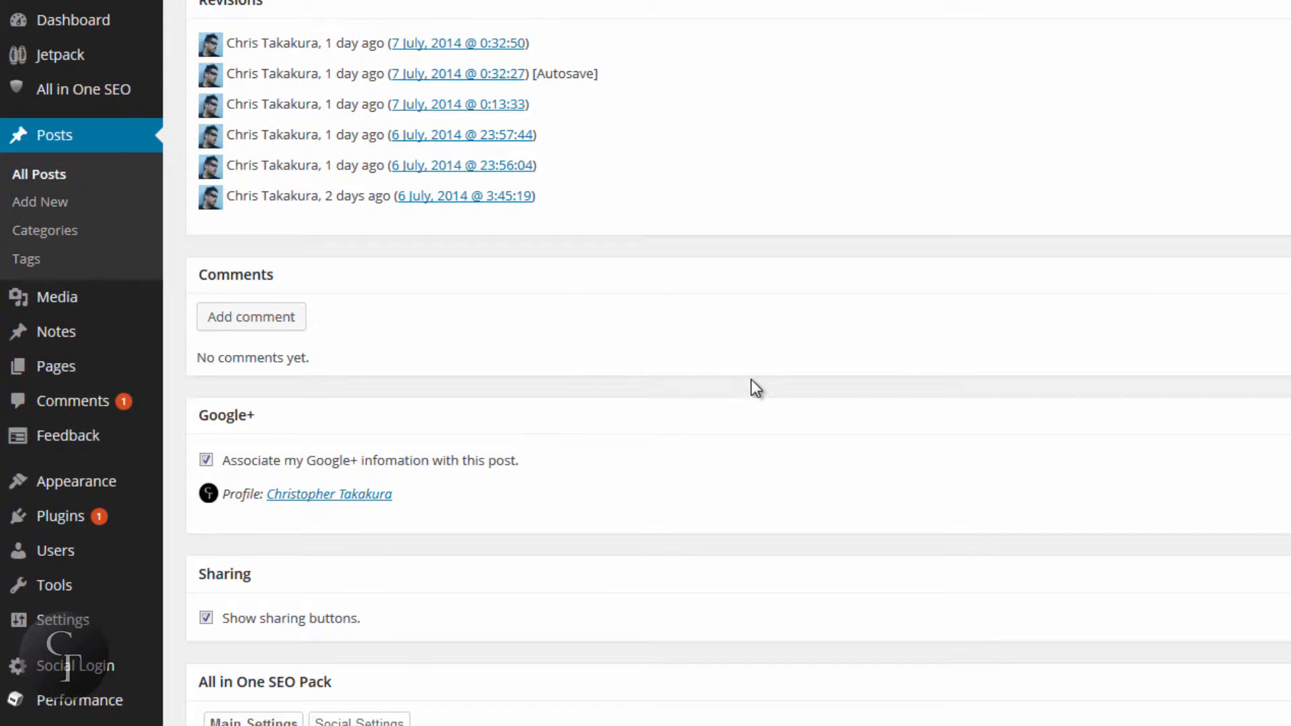
scroll(752, 379, "down", 2)
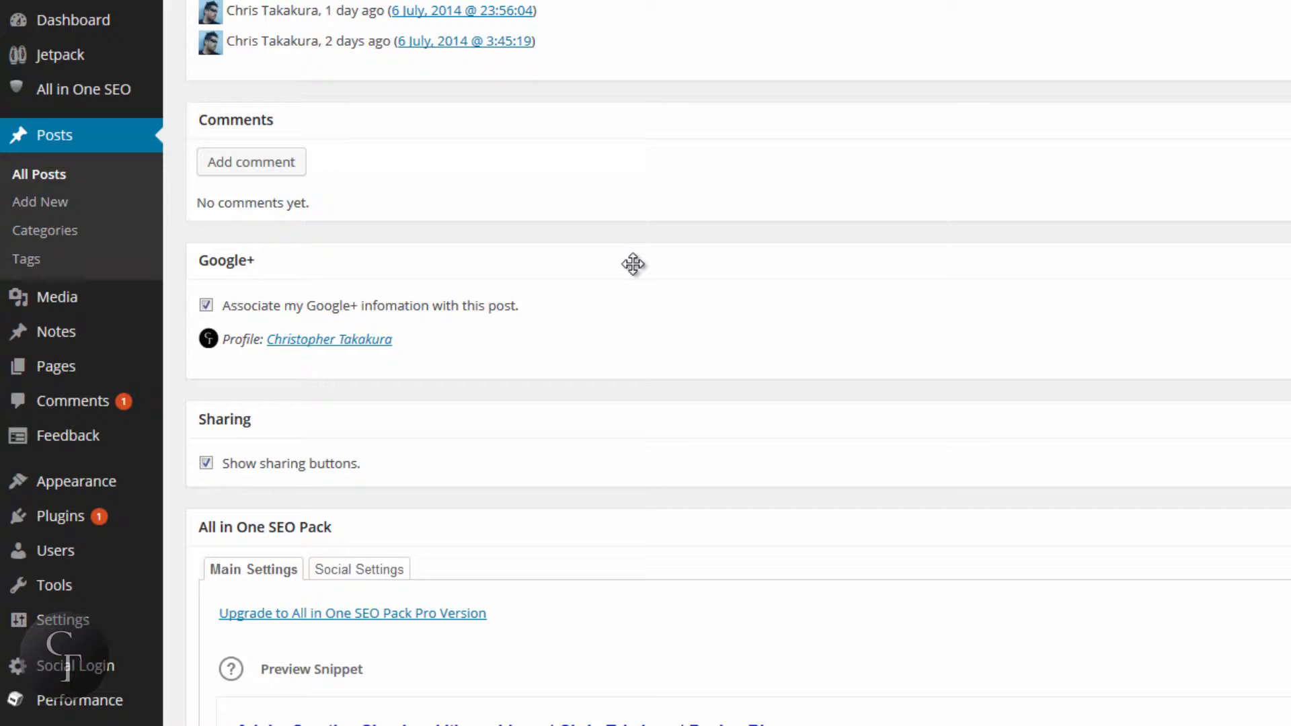
scroll(633, 264, "down", 2)
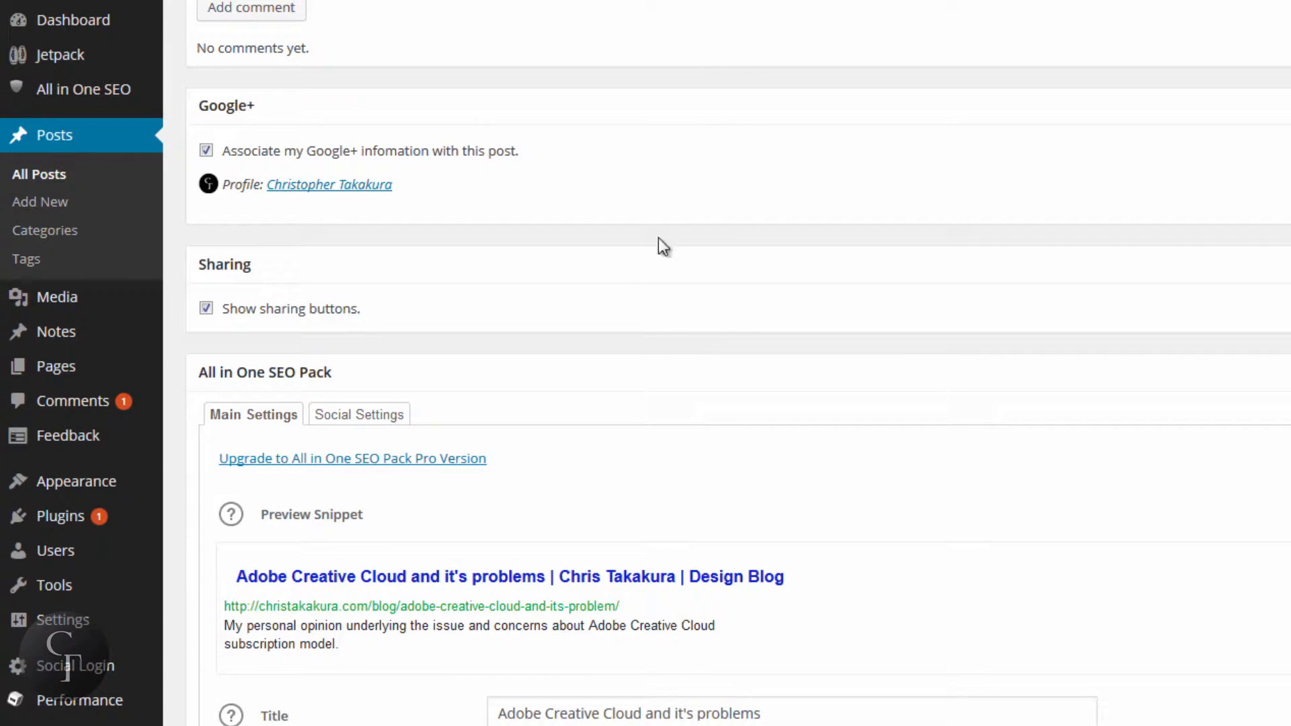
scroll(688, 253, "down", 4)
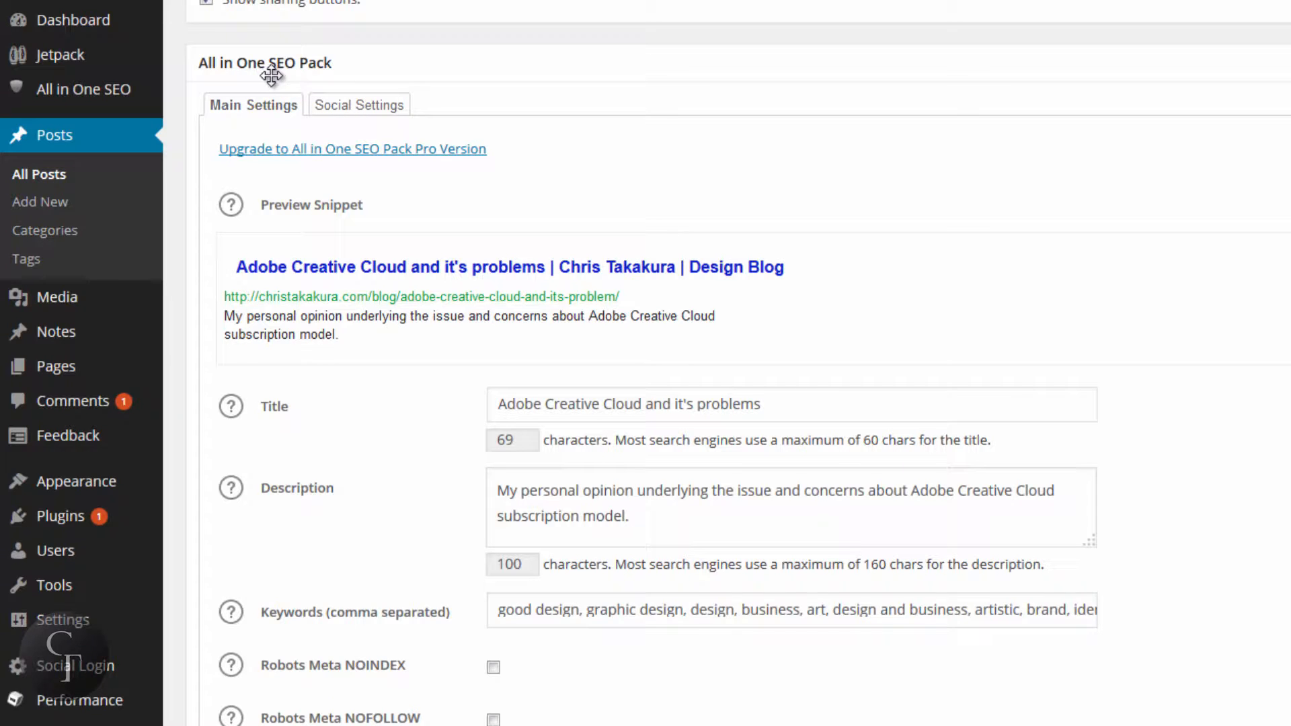
scroll(1233, 293, "down", 2)
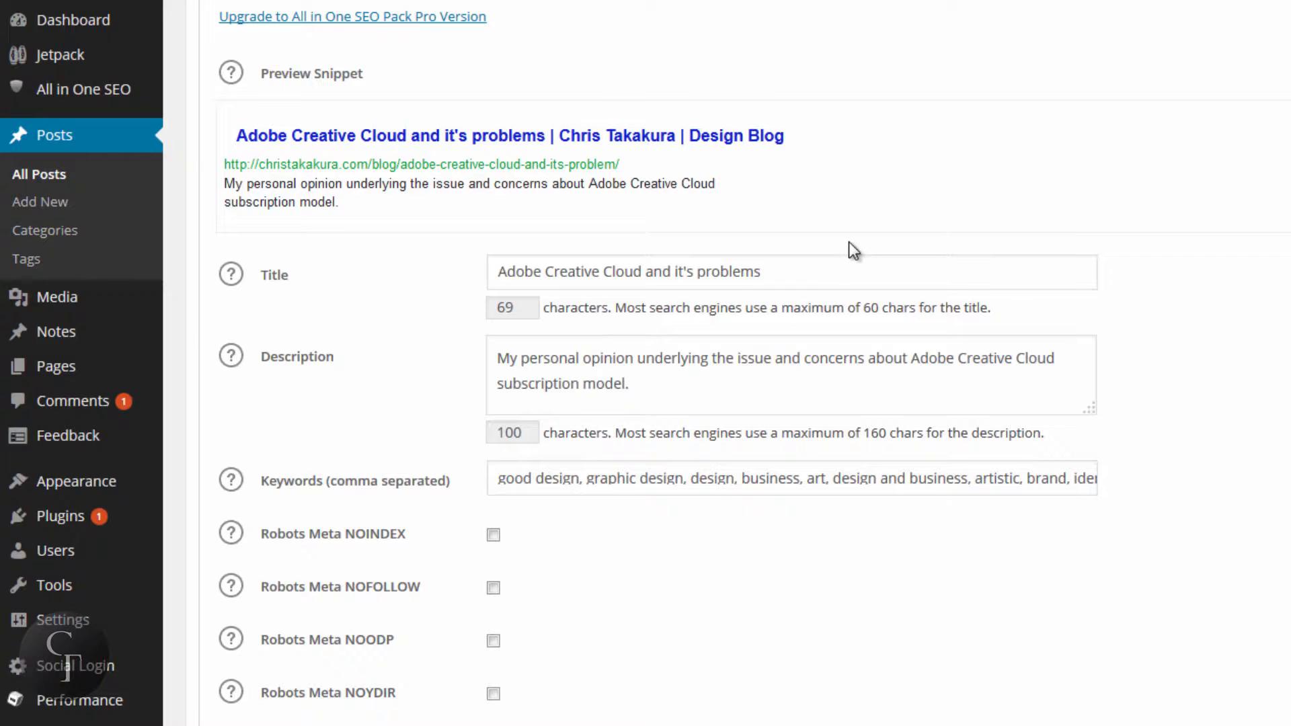
Examine the post's SEO title text and its character count against the recommended maximum.
left_click(825, 276)
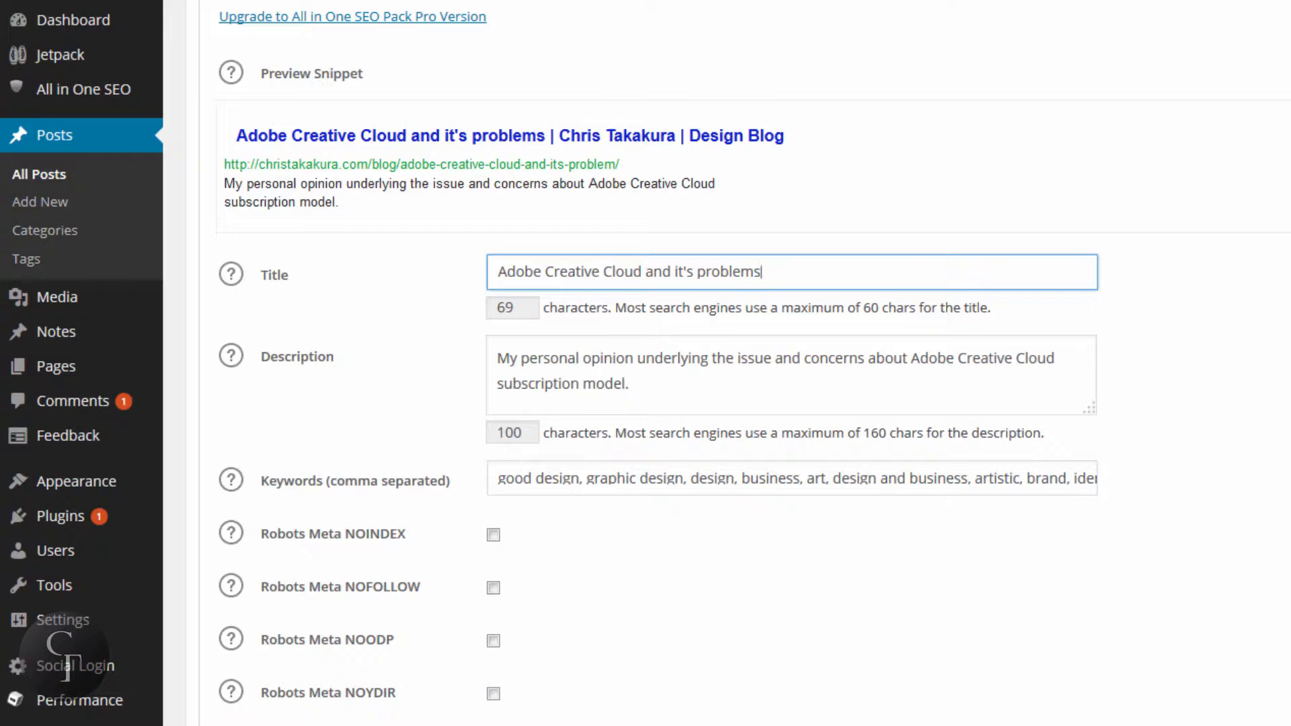
left_click_drag(793, 281, 496, 269)
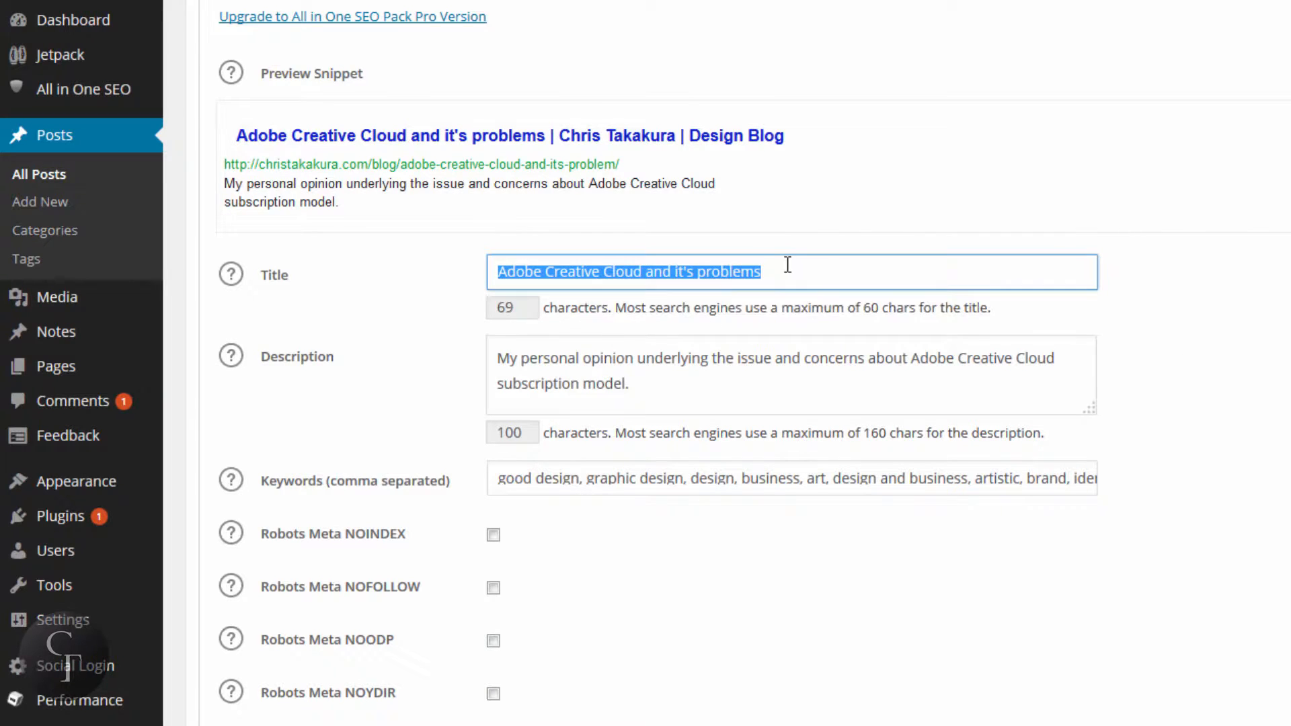
left_click(818, 268)
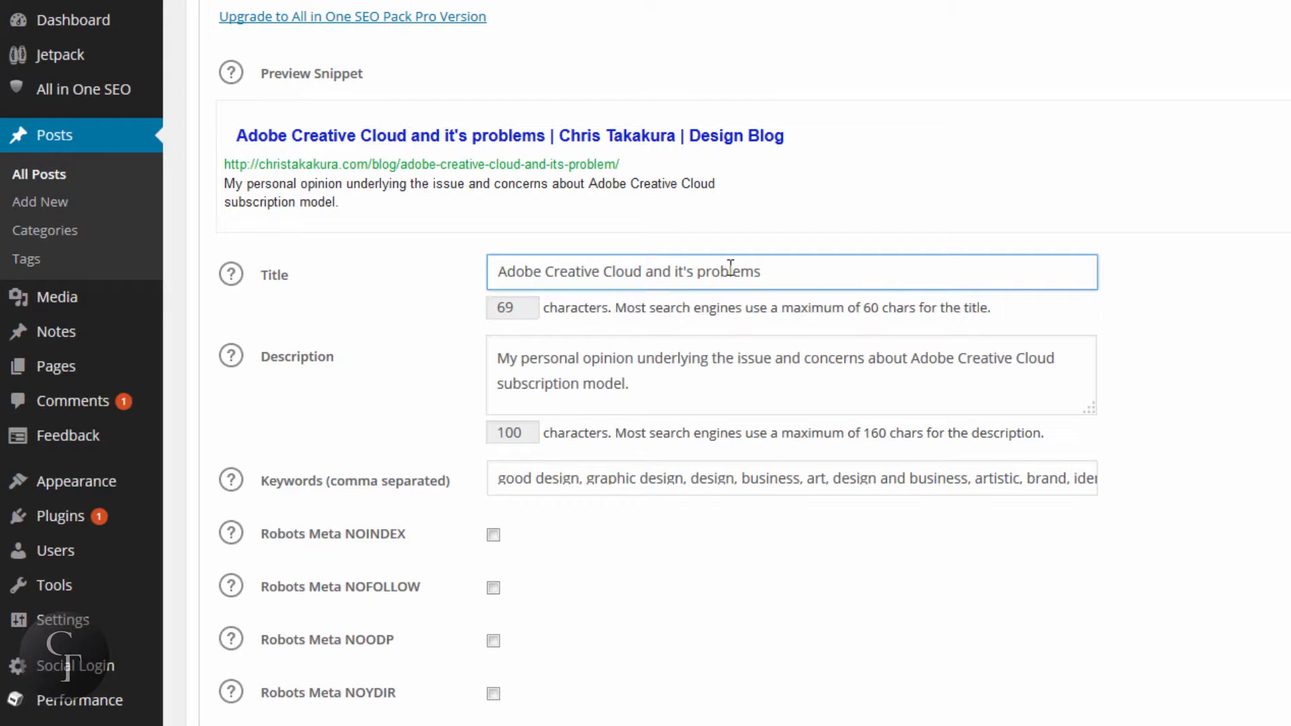
left_click_drag(801, 263, 496, 272)
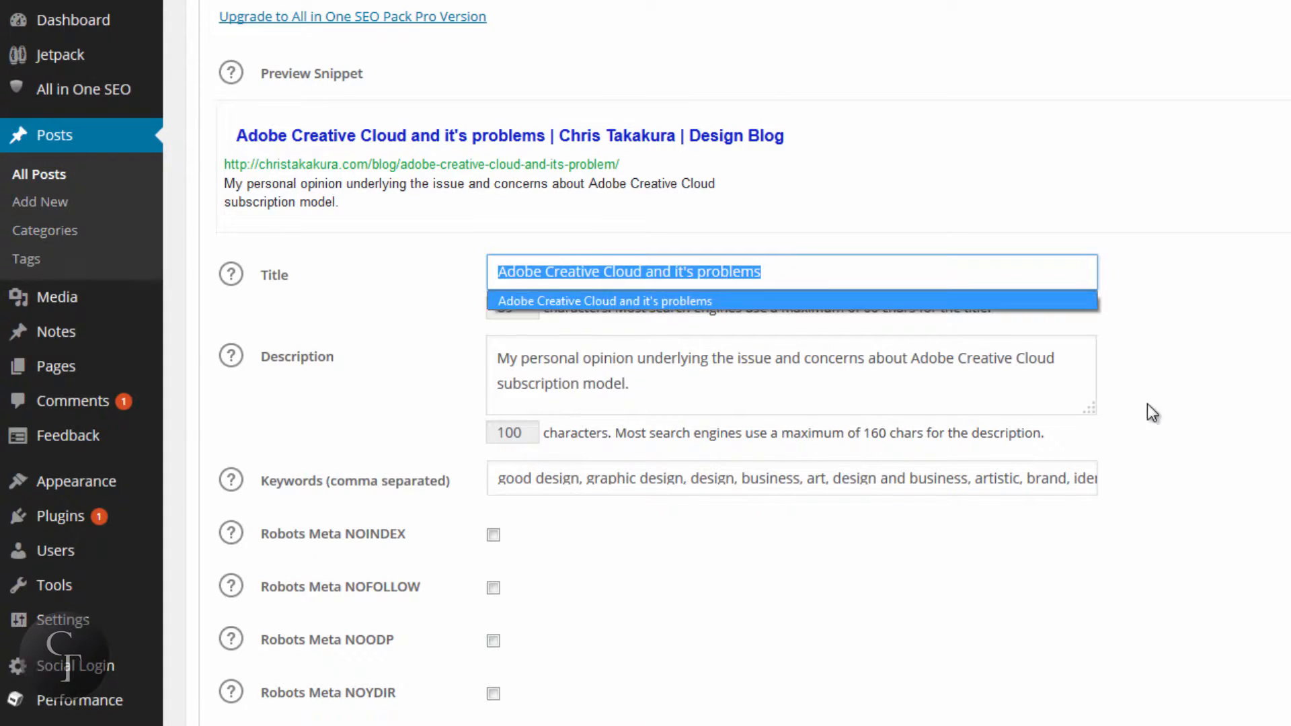
left_click(1171, 393)
left_click(799, 278)
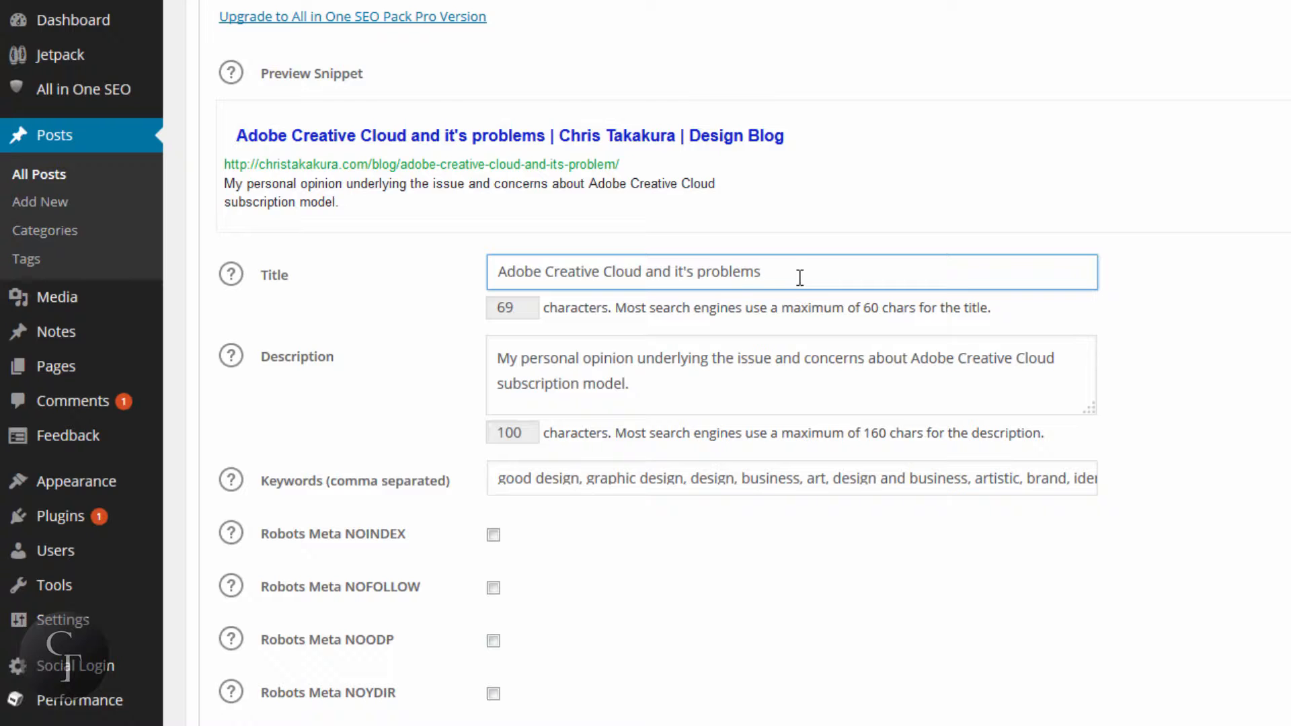
left_click_drag(527, 311, 478, 310)
left_click(533, 317)
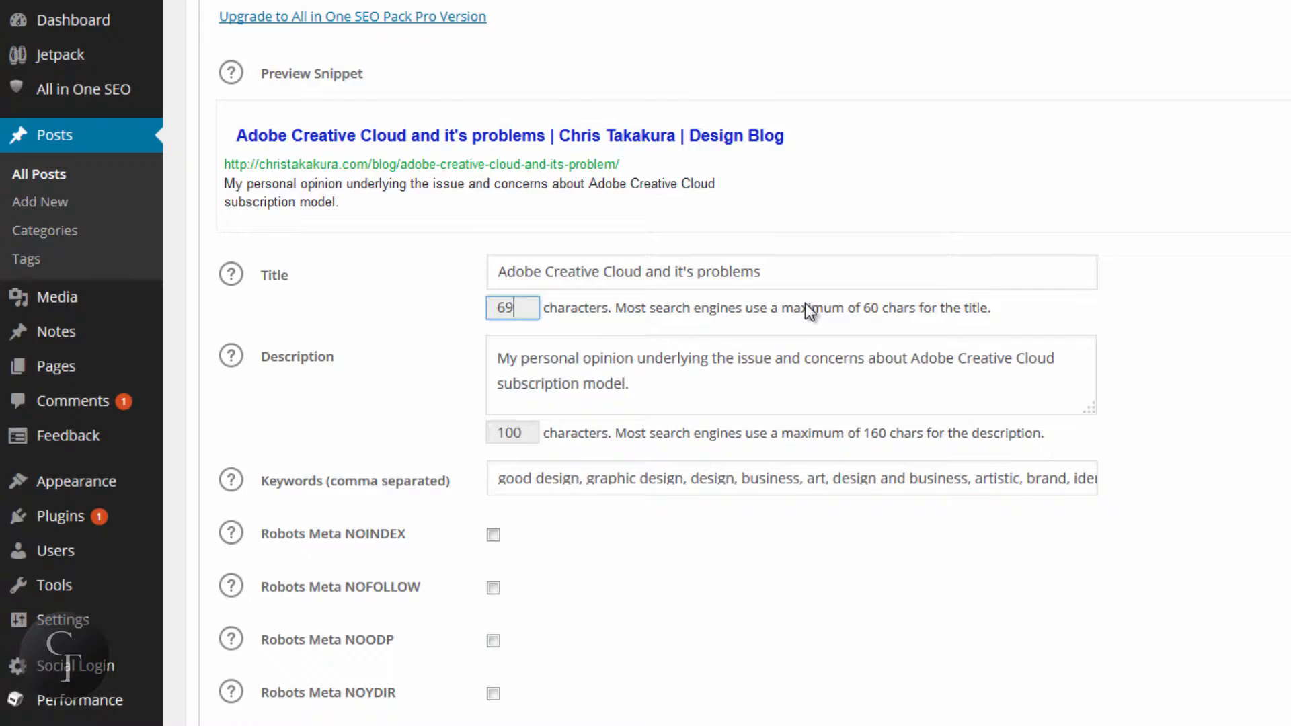
Shorten the post's SEO title to "Adobe Creative Cloud" by deleting "and it's problems".
left_click(776, 269)
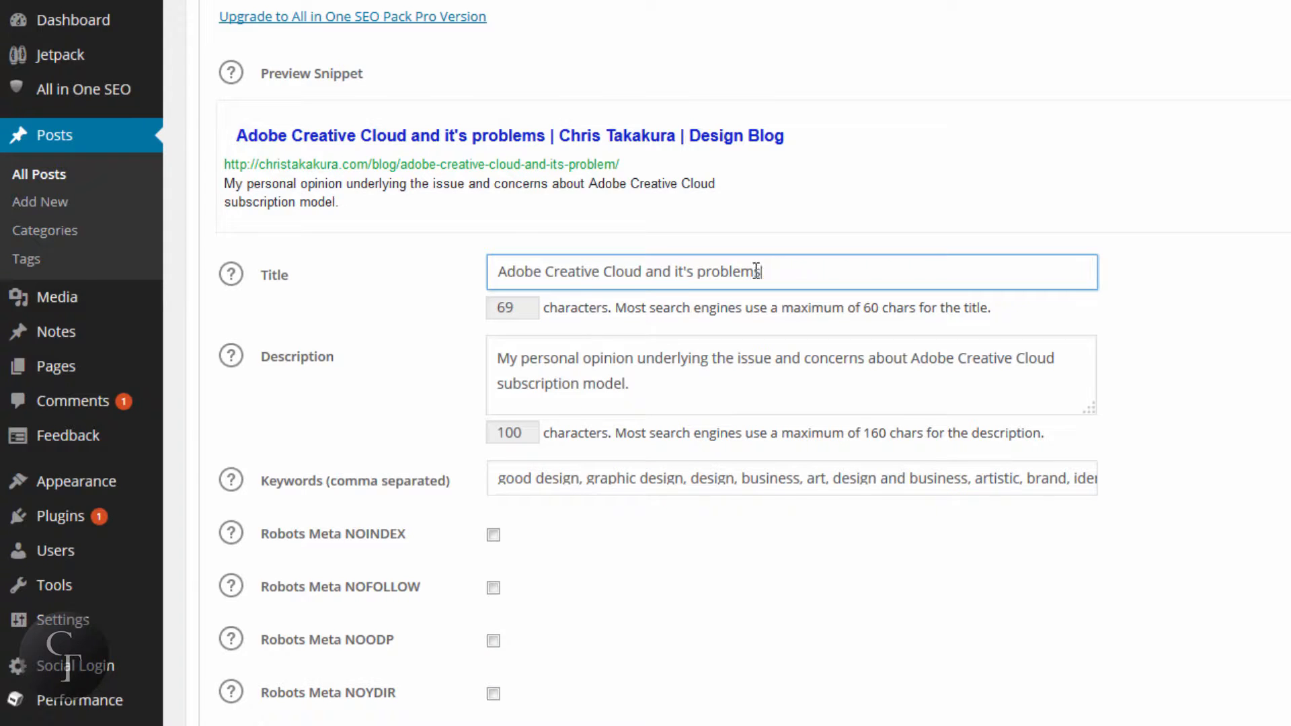
left_click_drag(756, 270, 642, 271)
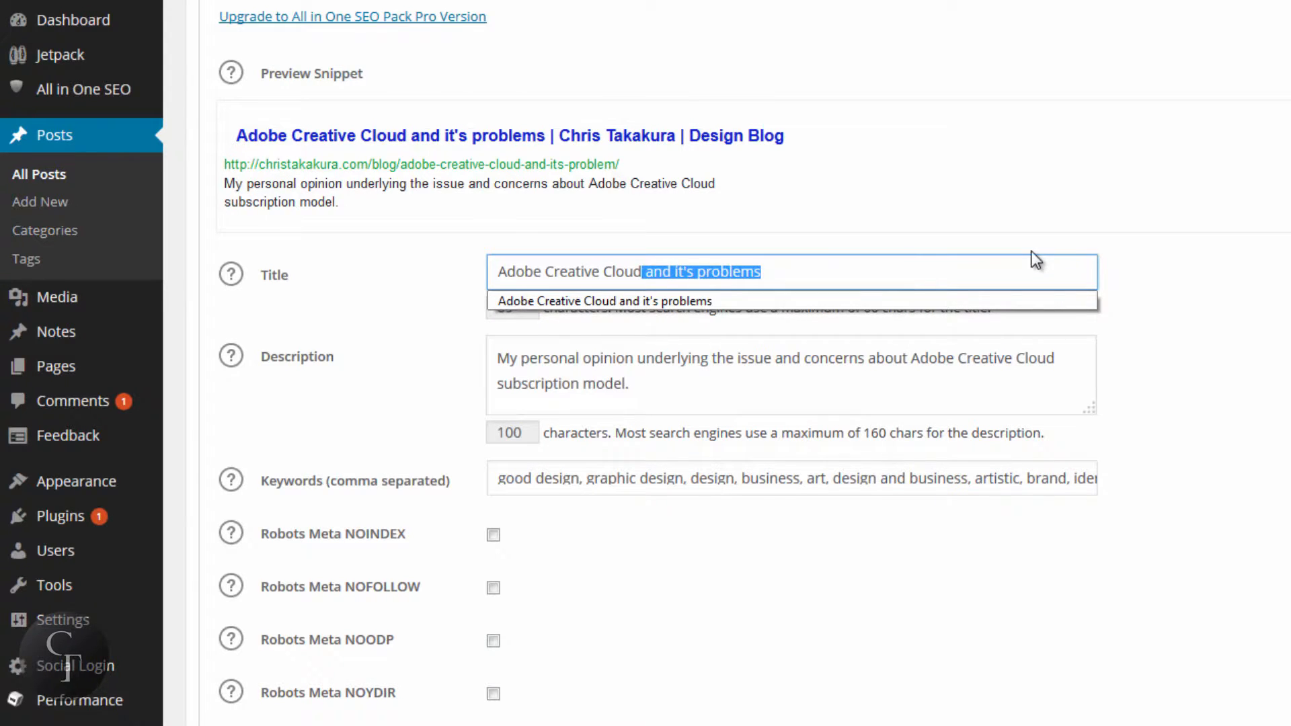
key("BackSpace")
left_click(1160, 205)
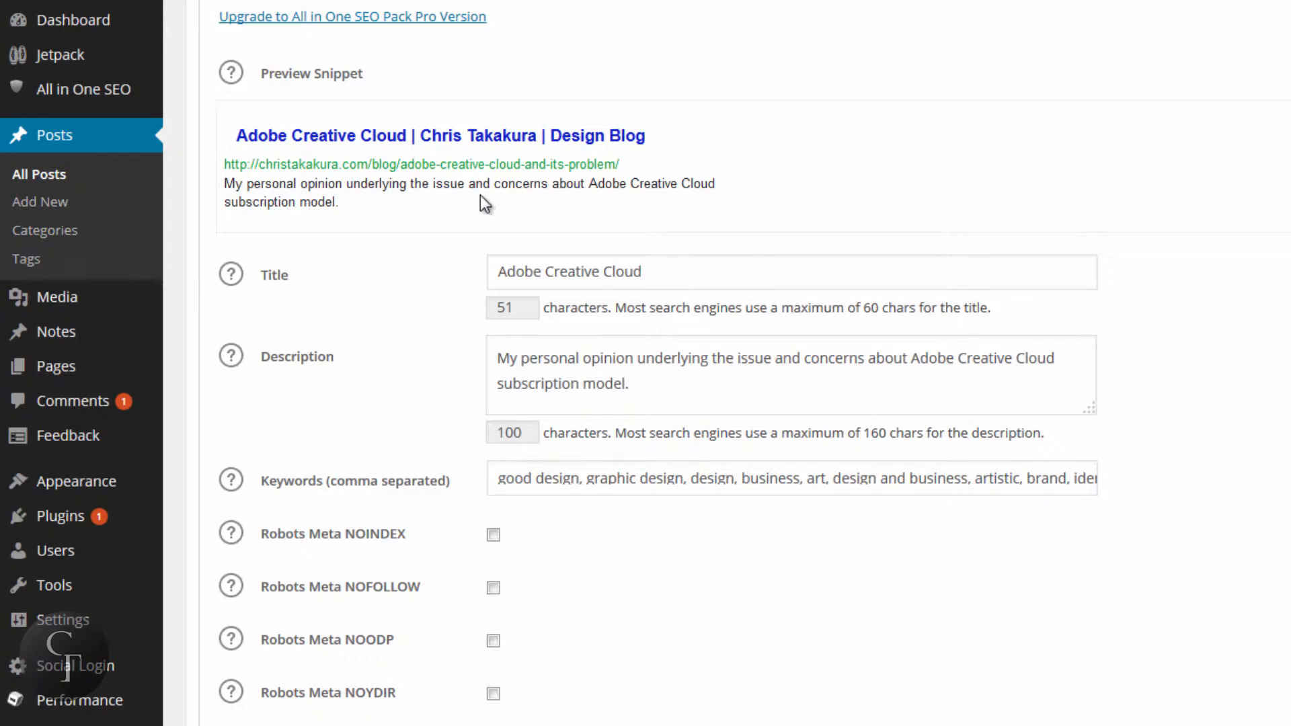
Examine the post's SEO description text and its comma-separated keywords.
left_click(666, 390)
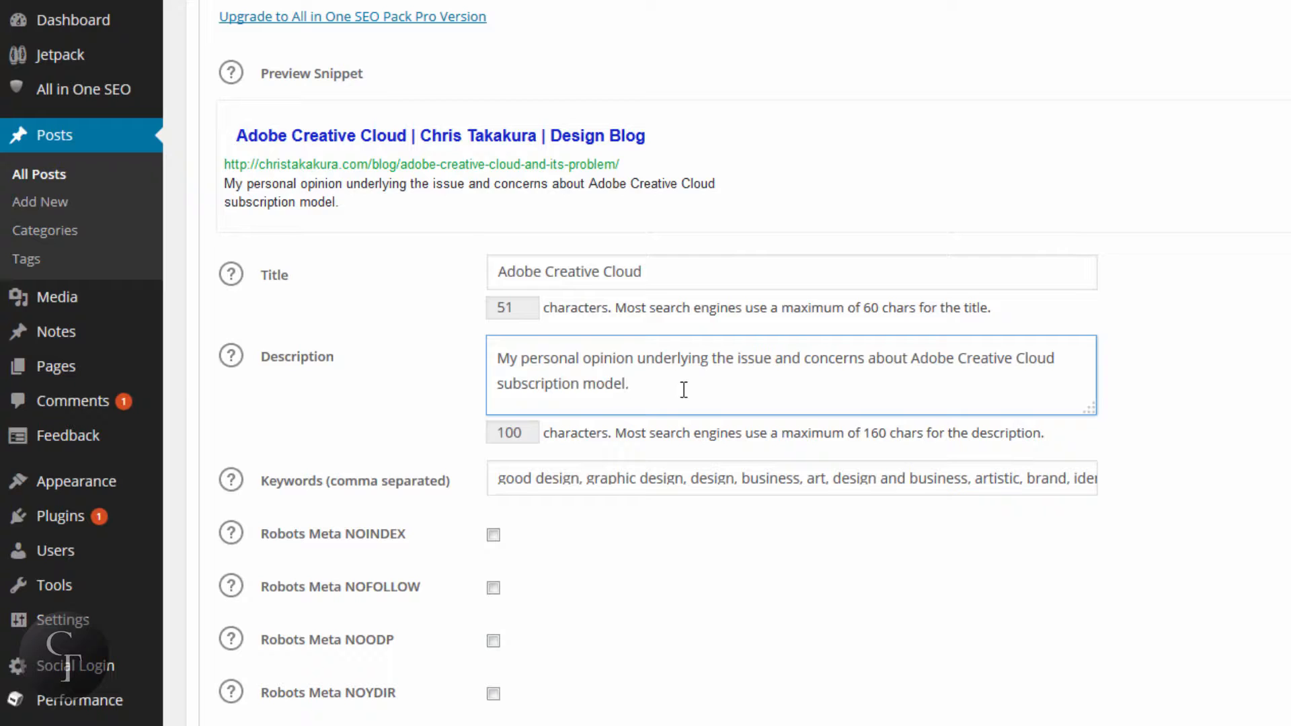
left_click_drag(682, 389, 500, 356)
left_click(499, 356)
left_click(830, 482)
left_click_drag(821, 477, 964, 478)
left_click(555, 480)
left_click(1187, 471)
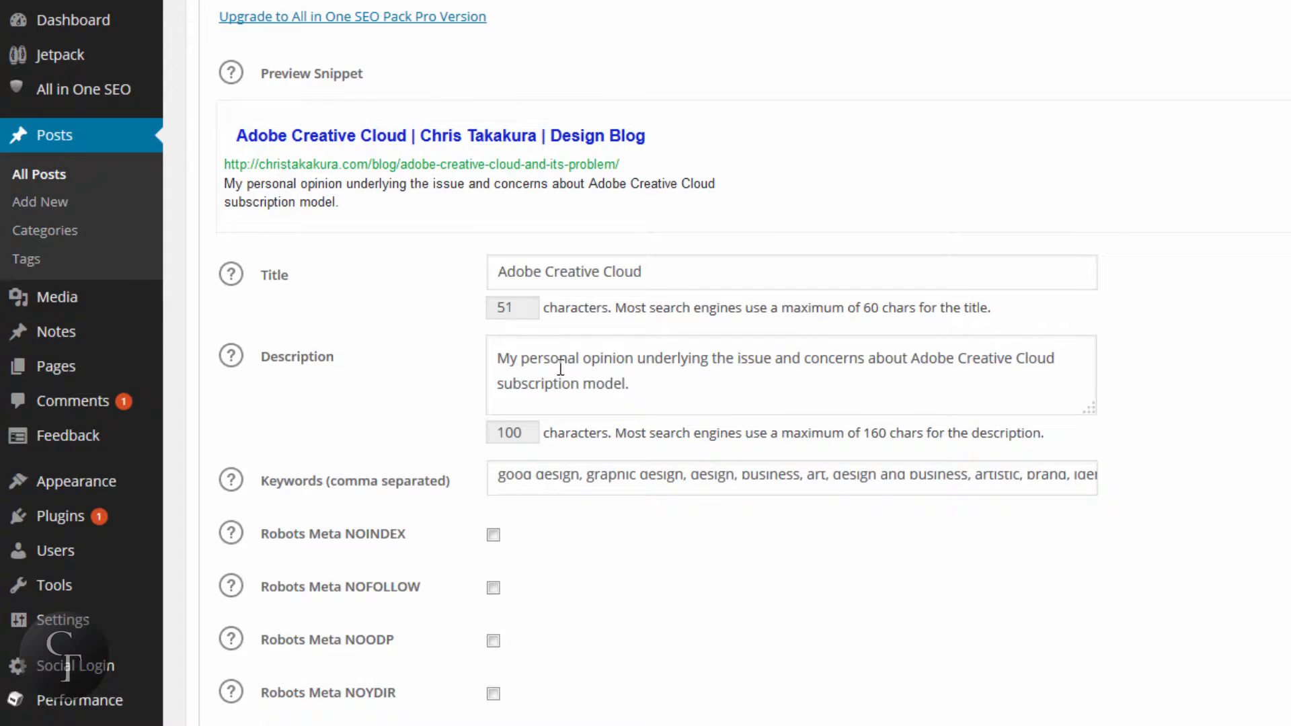
left_click(617, 359)
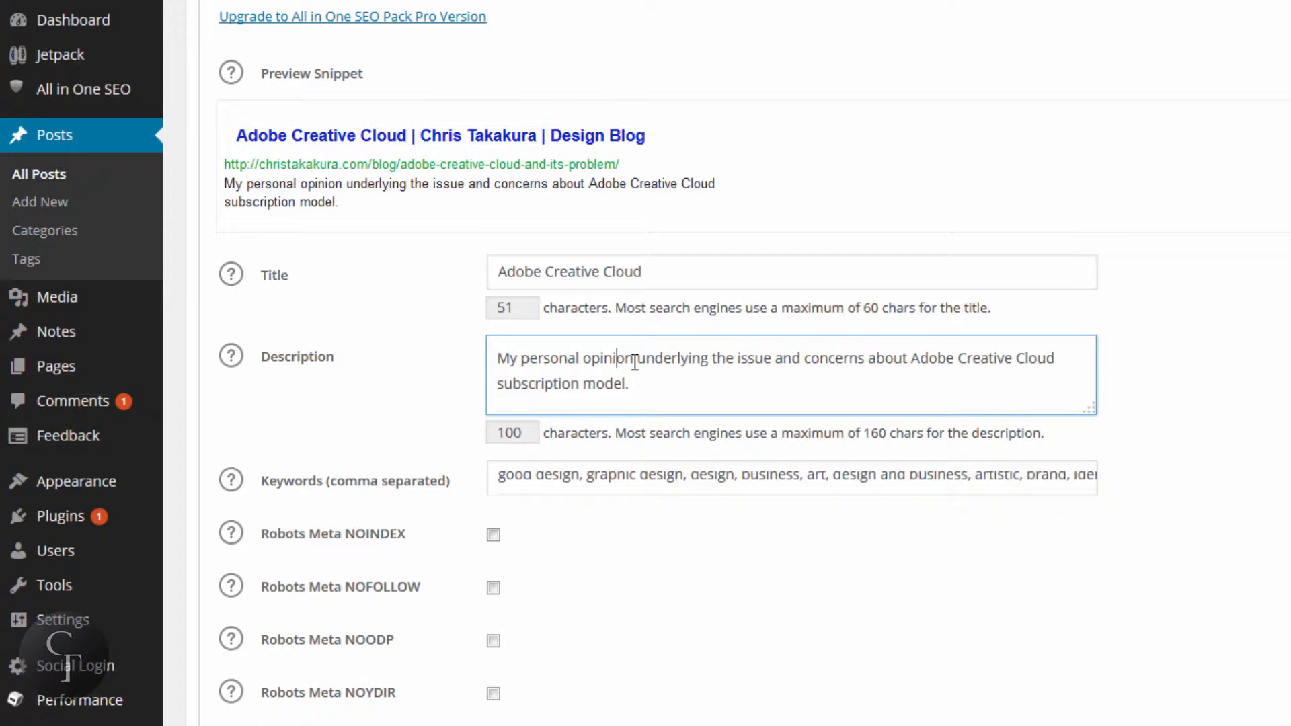
left_click(1272, 333)
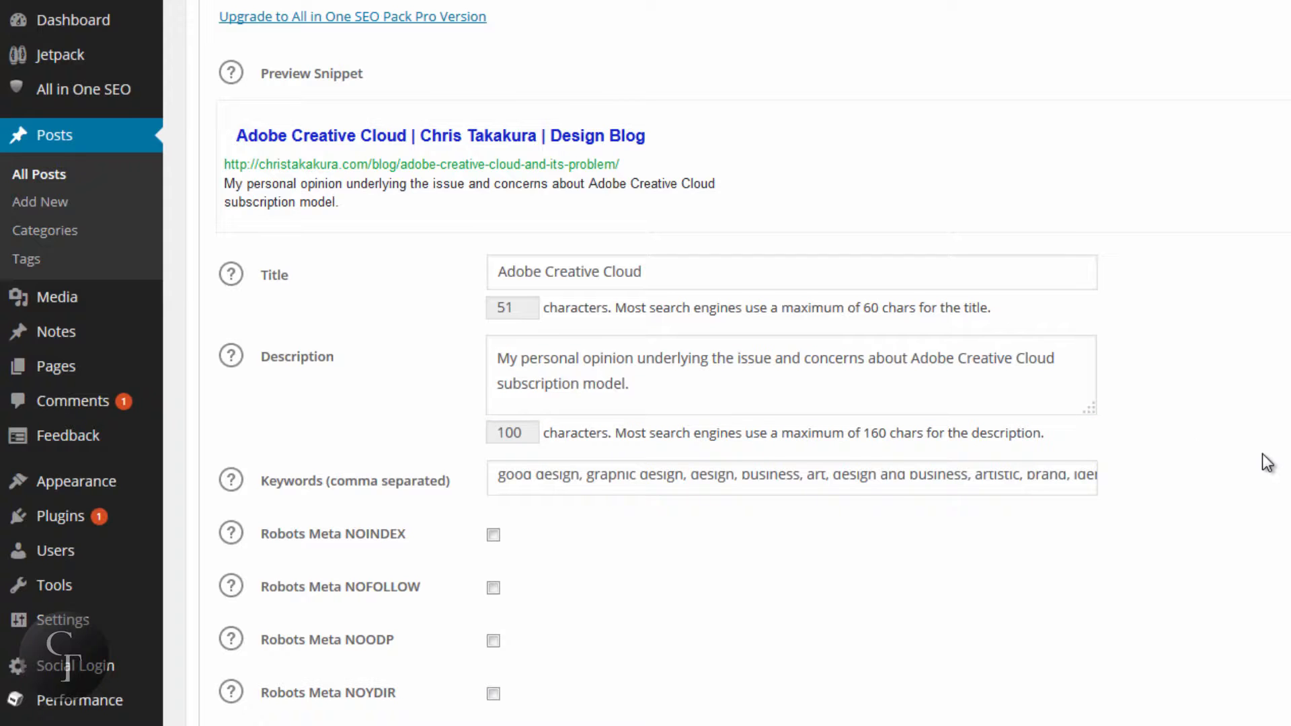
Update the post and confirm publishing it despite the proofreader's suggestions.
scroll(1270, 461, "up", 3)
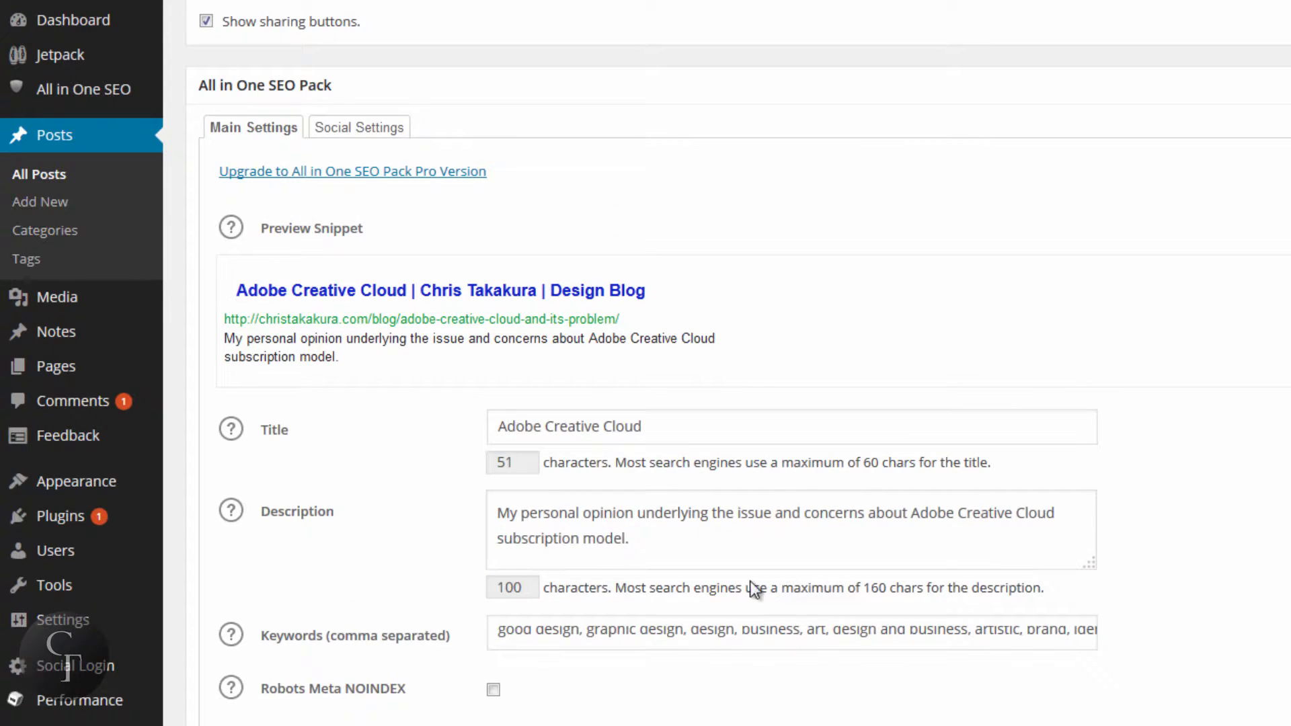
scroll(755, 587, "up", 10)
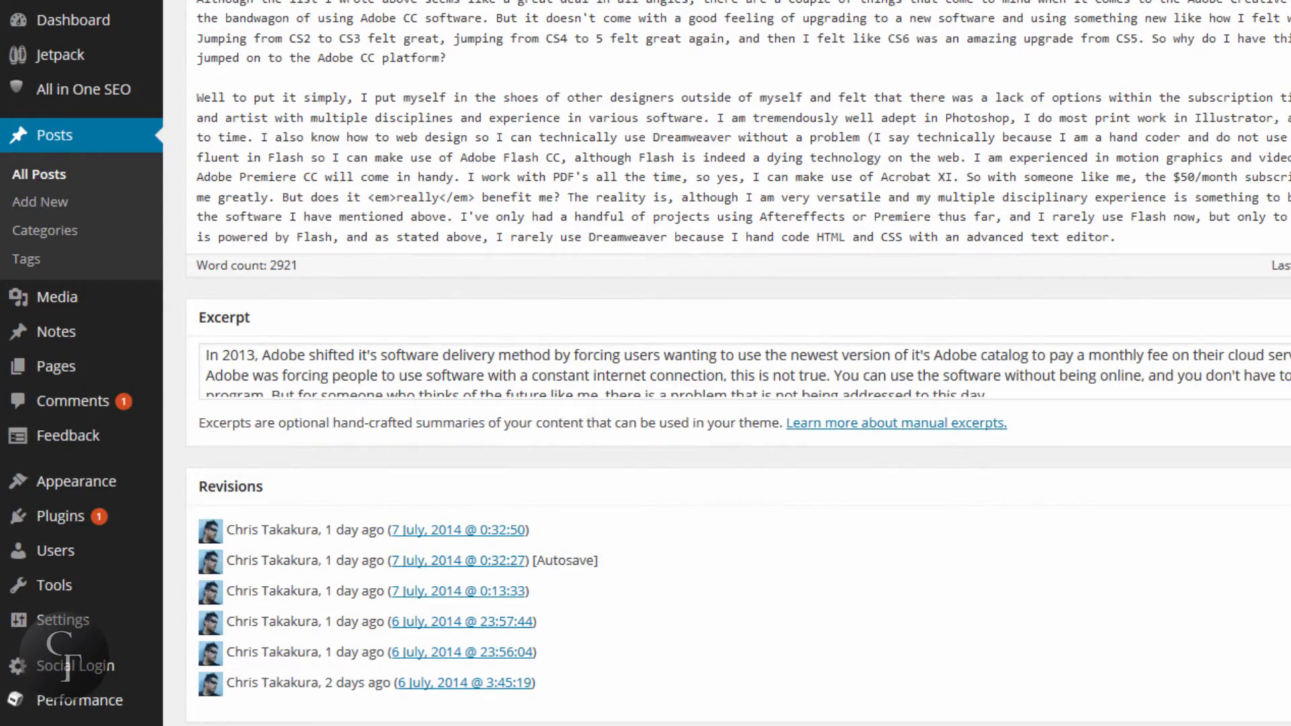
scroll(885, 384, "up", 4)
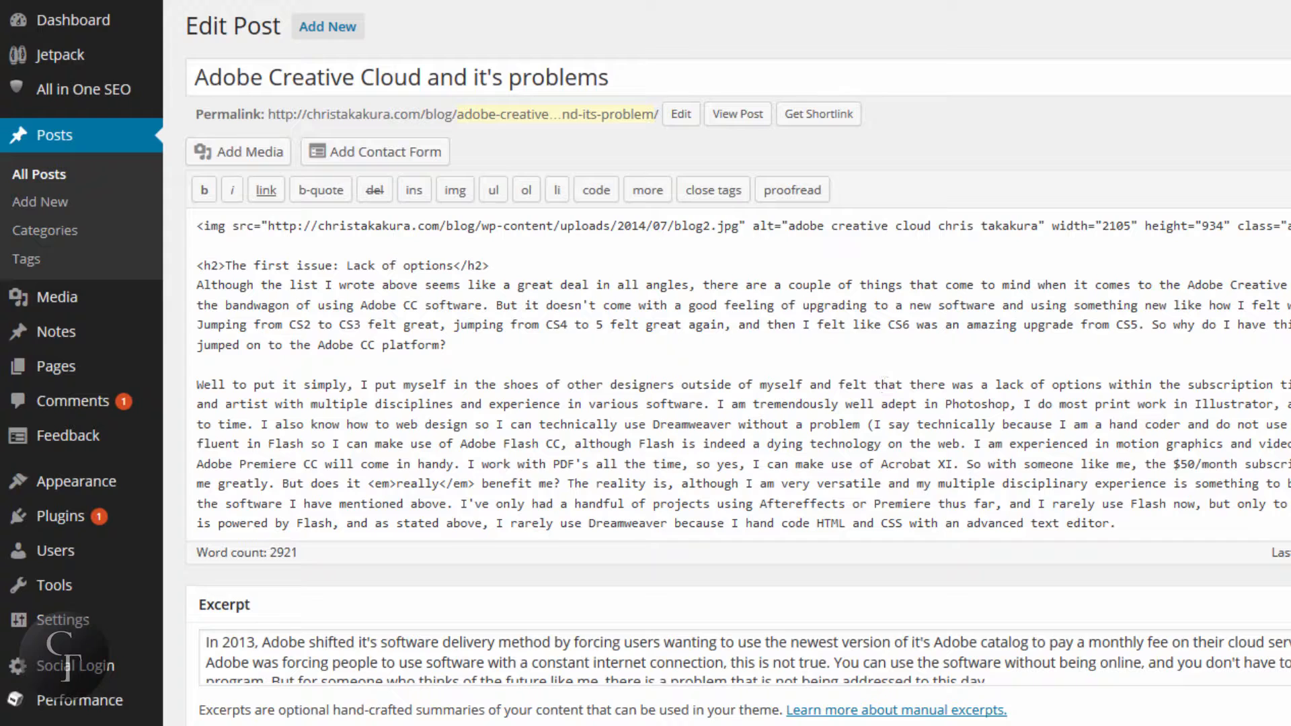
scroll(885, 384, "down", 2)
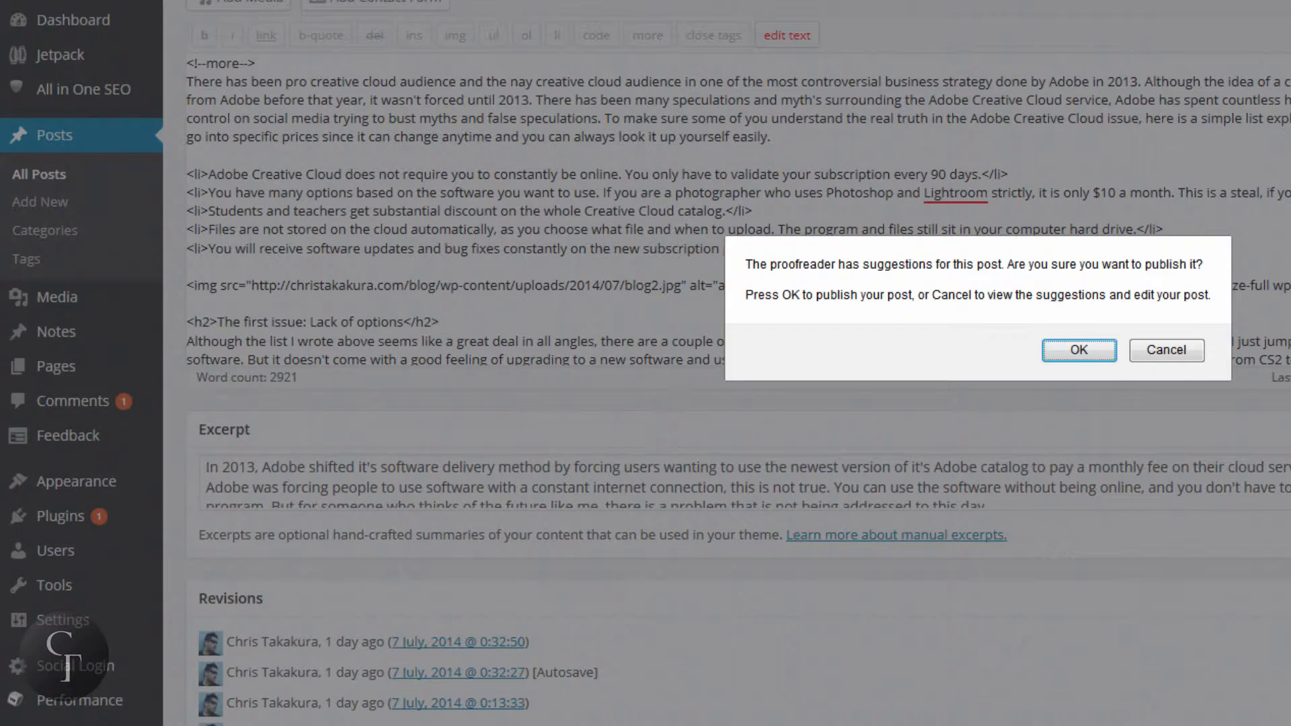
left_click(1094, 353)
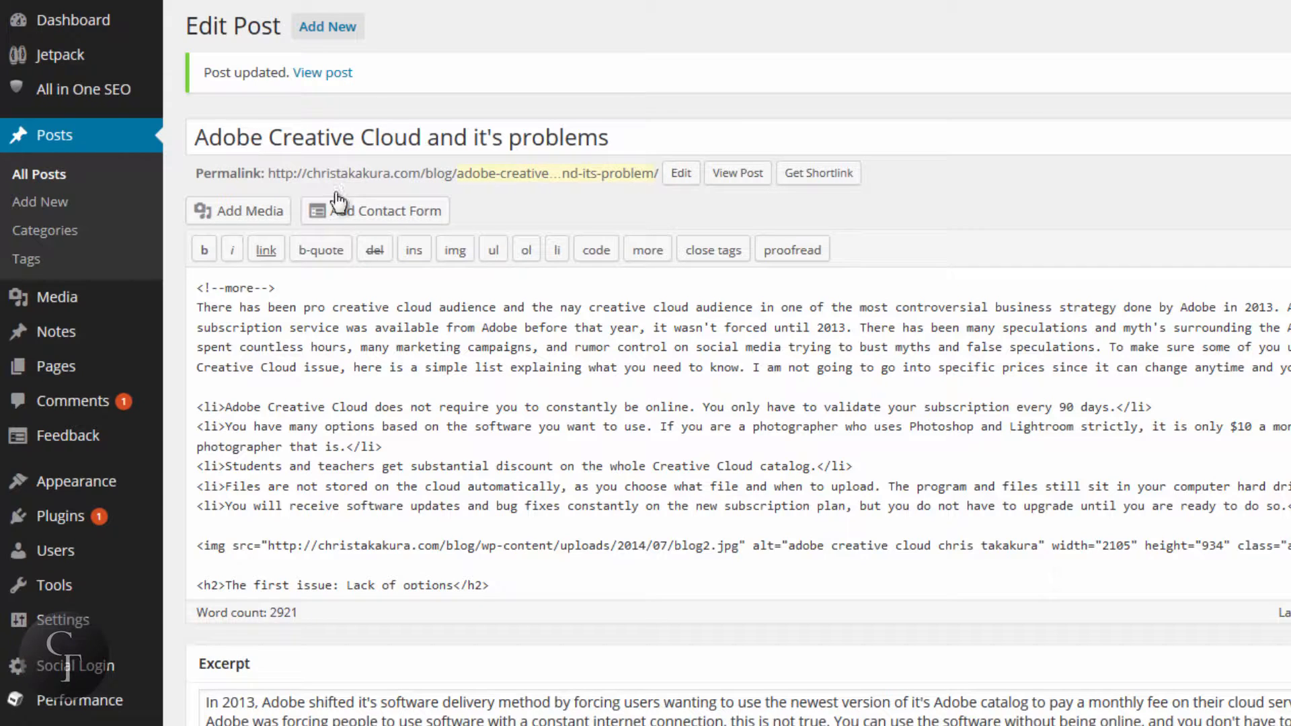
Return to the list of all posts, and open the "Dinner" page for editing from the list of pages.
left_click(57, 180)
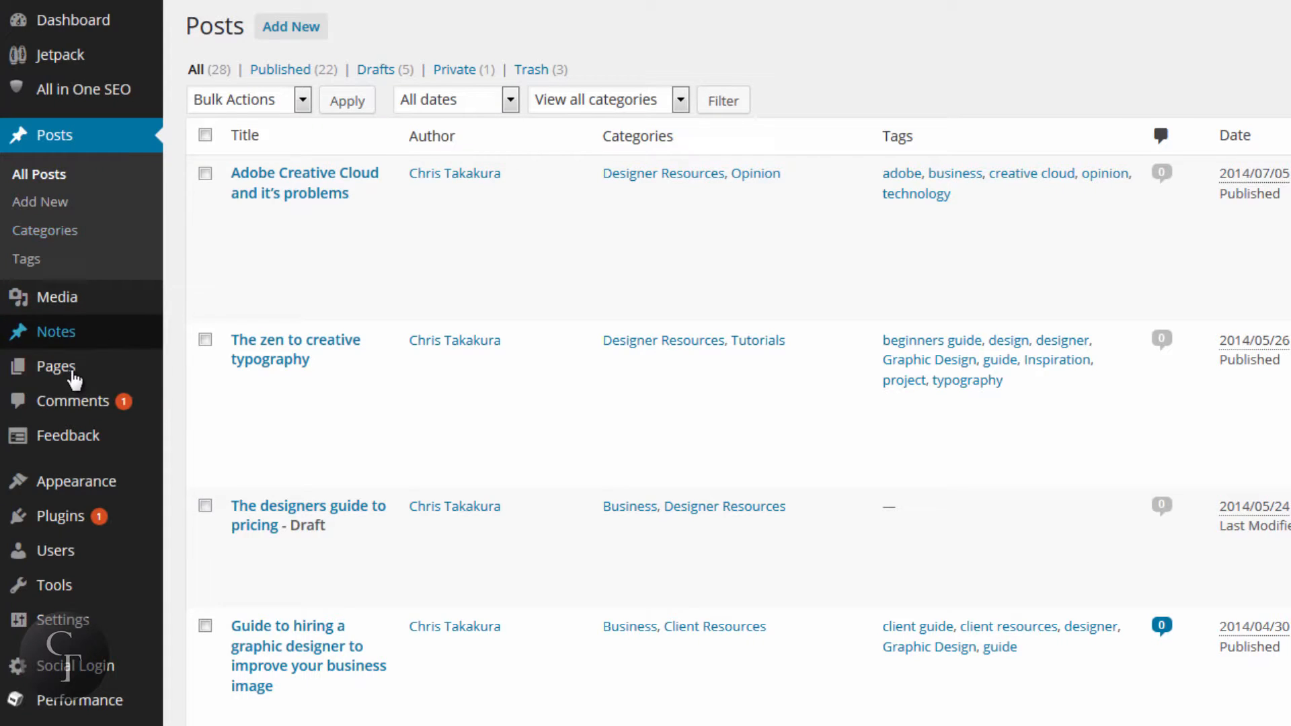
mouse_move(70, 381)
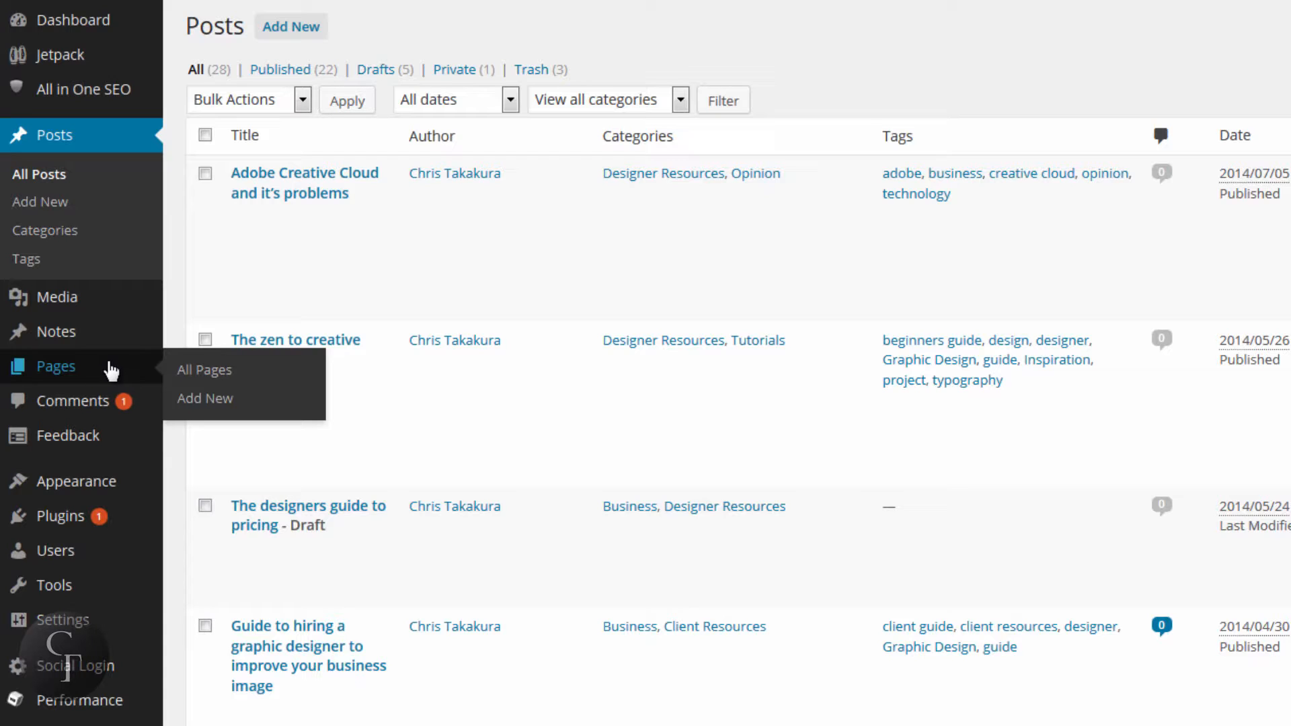
left_click(54, 366)
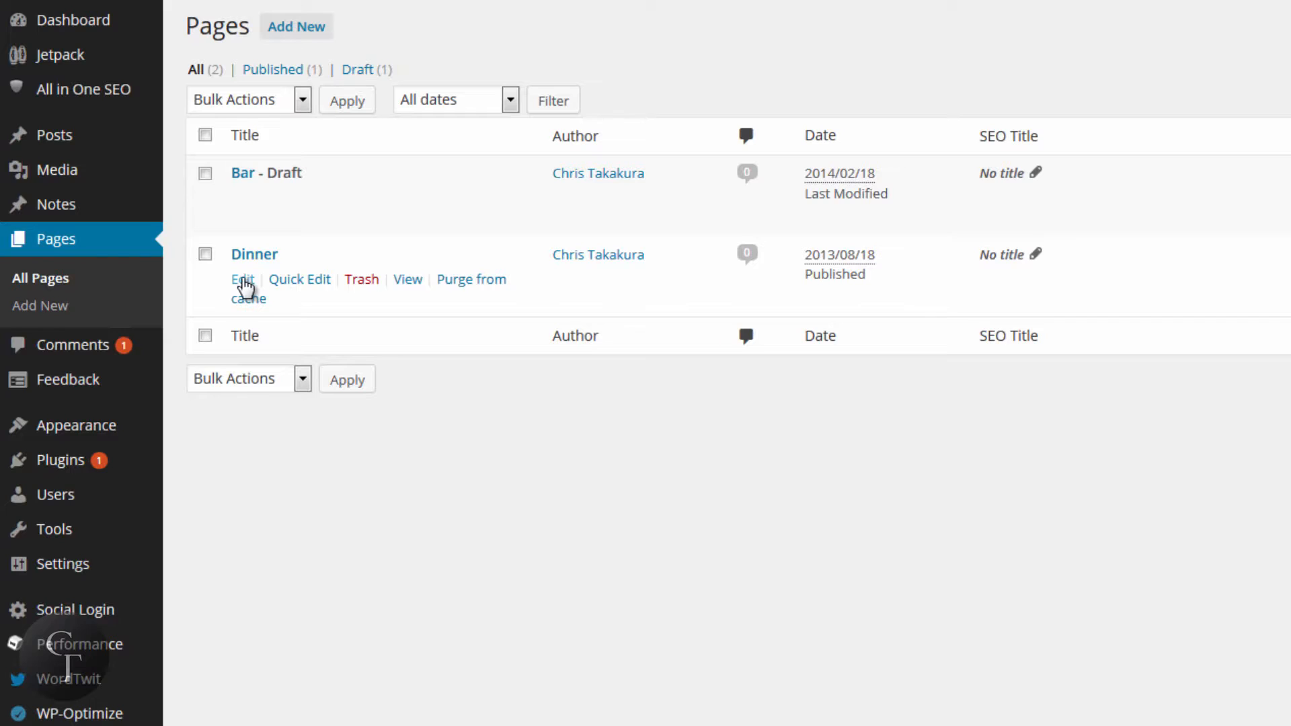
left_click(245, 281)
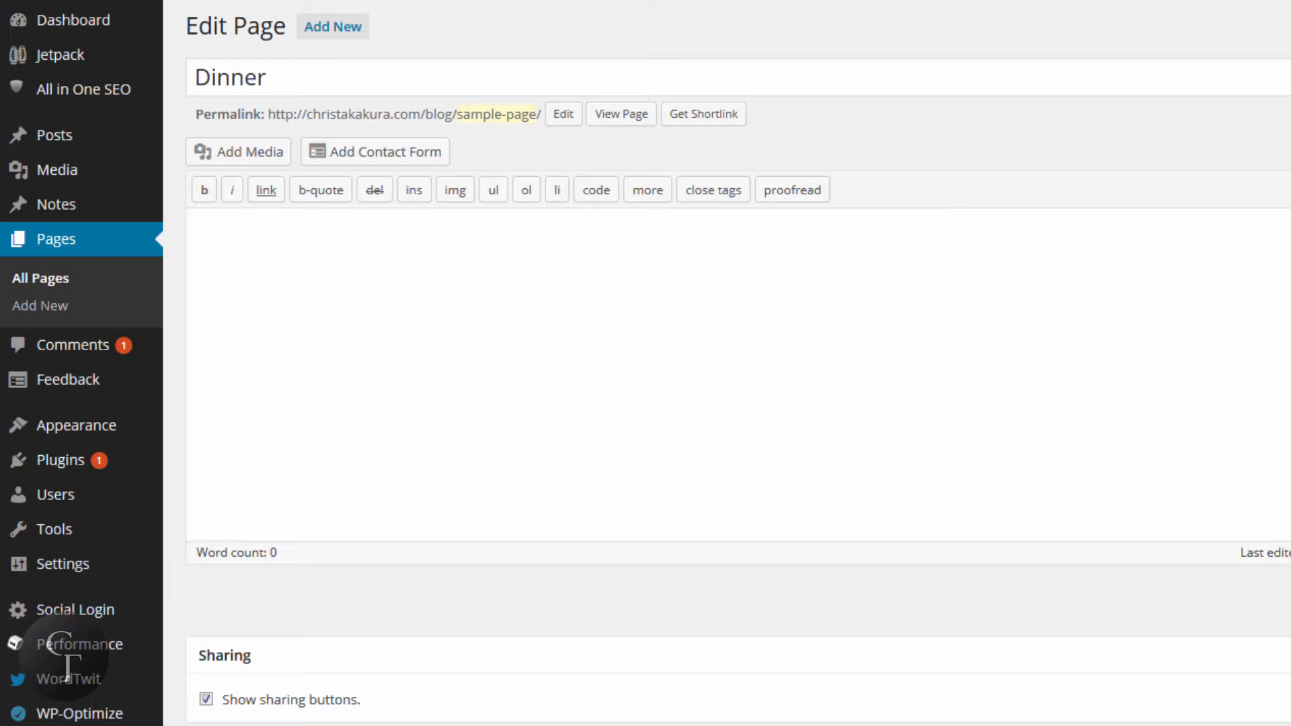
Examine the Dinner page's All in One SEO Pack settings, including the snippet preview, title, description and keywords fields.
scroll(738, 363, "down", 9)
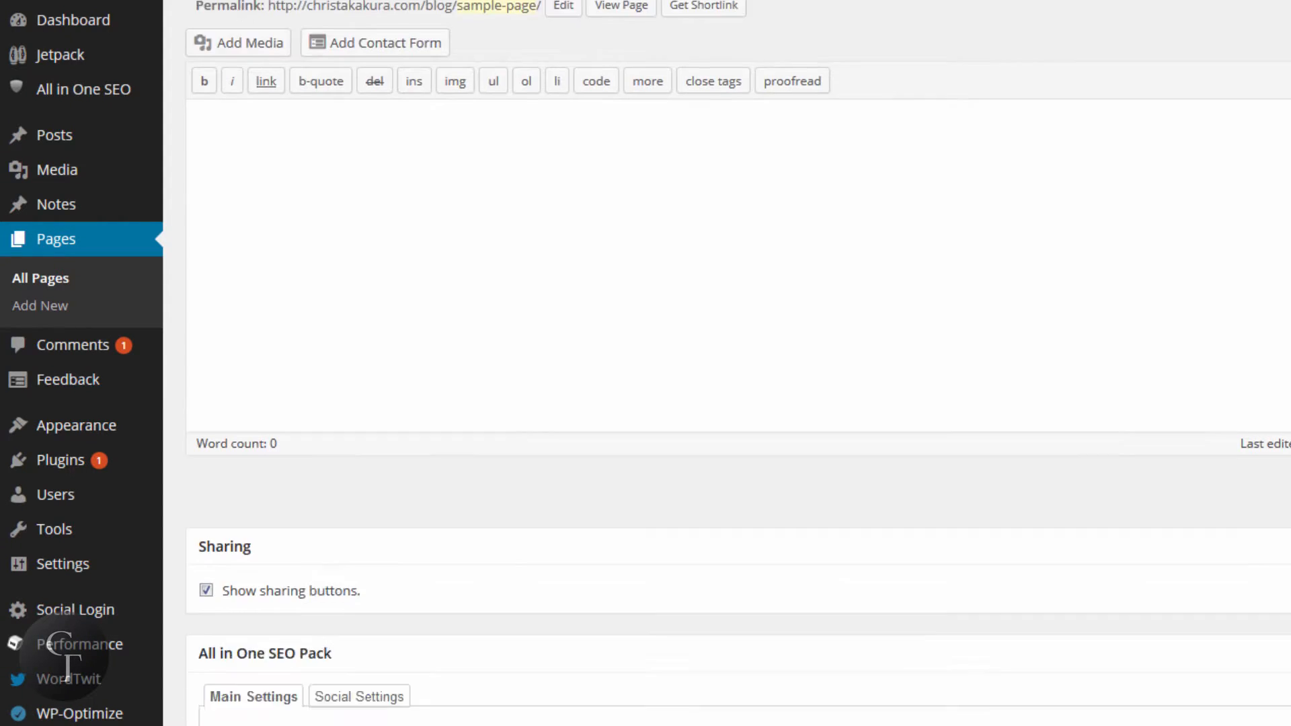
scroll(231, 126, "down", 3)
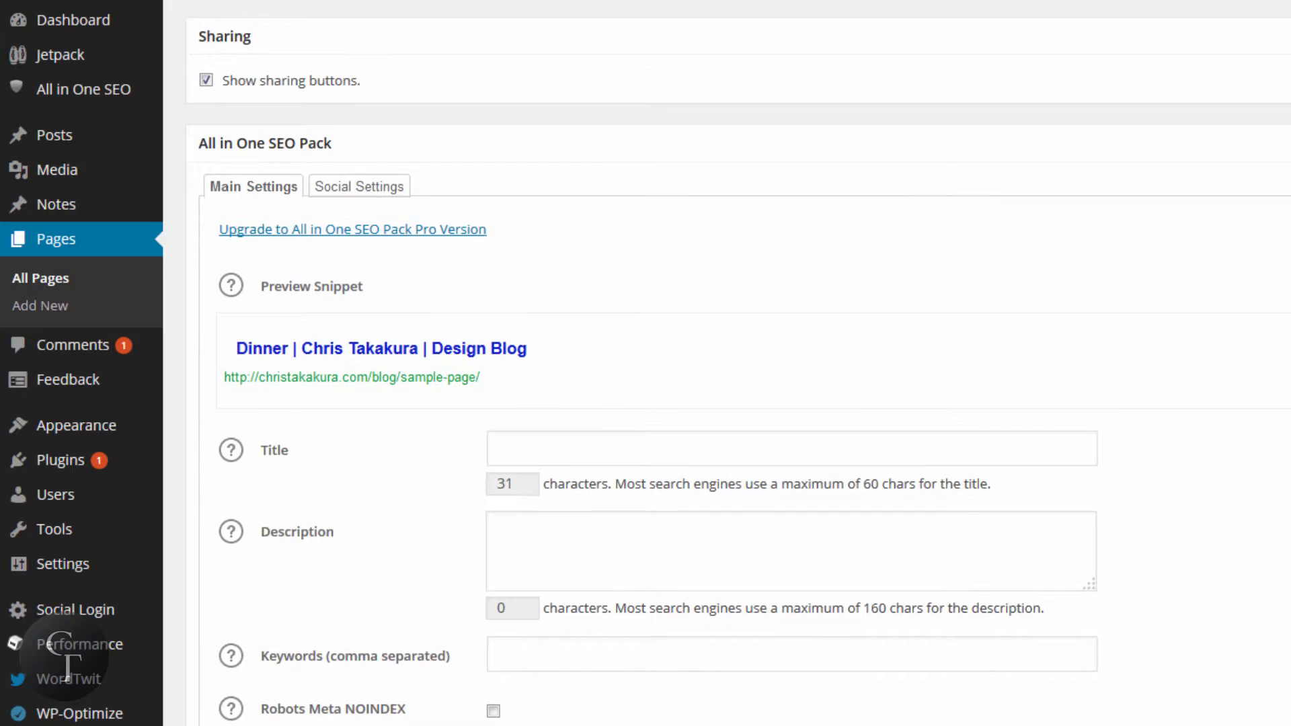
scroll(230, 126, "up", 2)
scroll(648, 219, "down", 3)
left_click(591, 289)
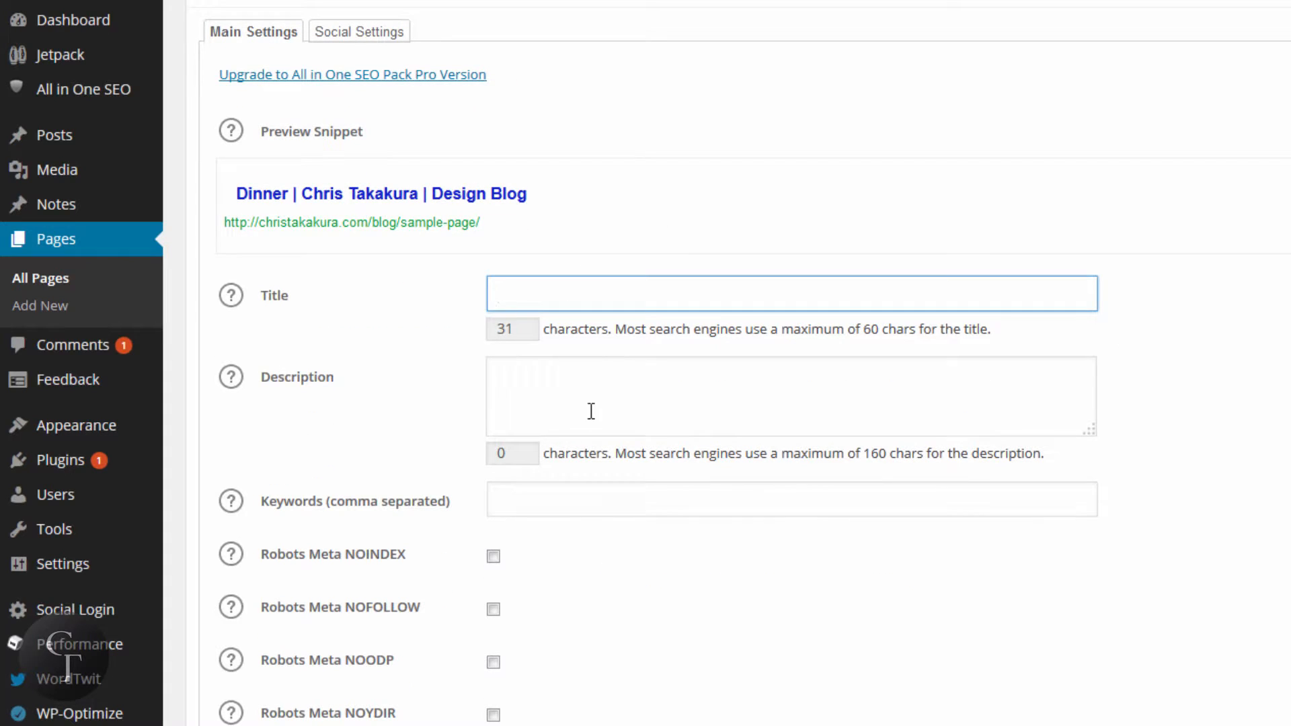
left_click(589, 402)
left_click(578, 496)
scroll(584, 497, "up", 1)
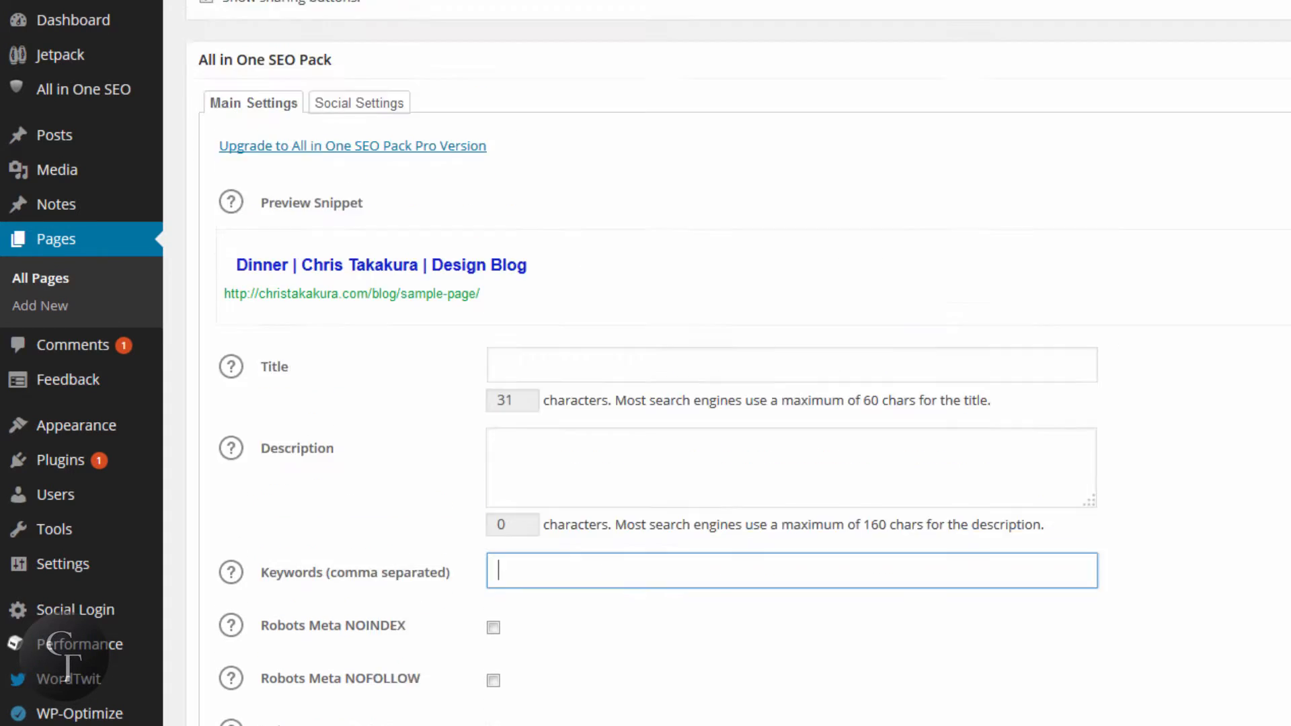
scroll(739, 363, "up", 1)
scroll(739, 363, "up", 2)
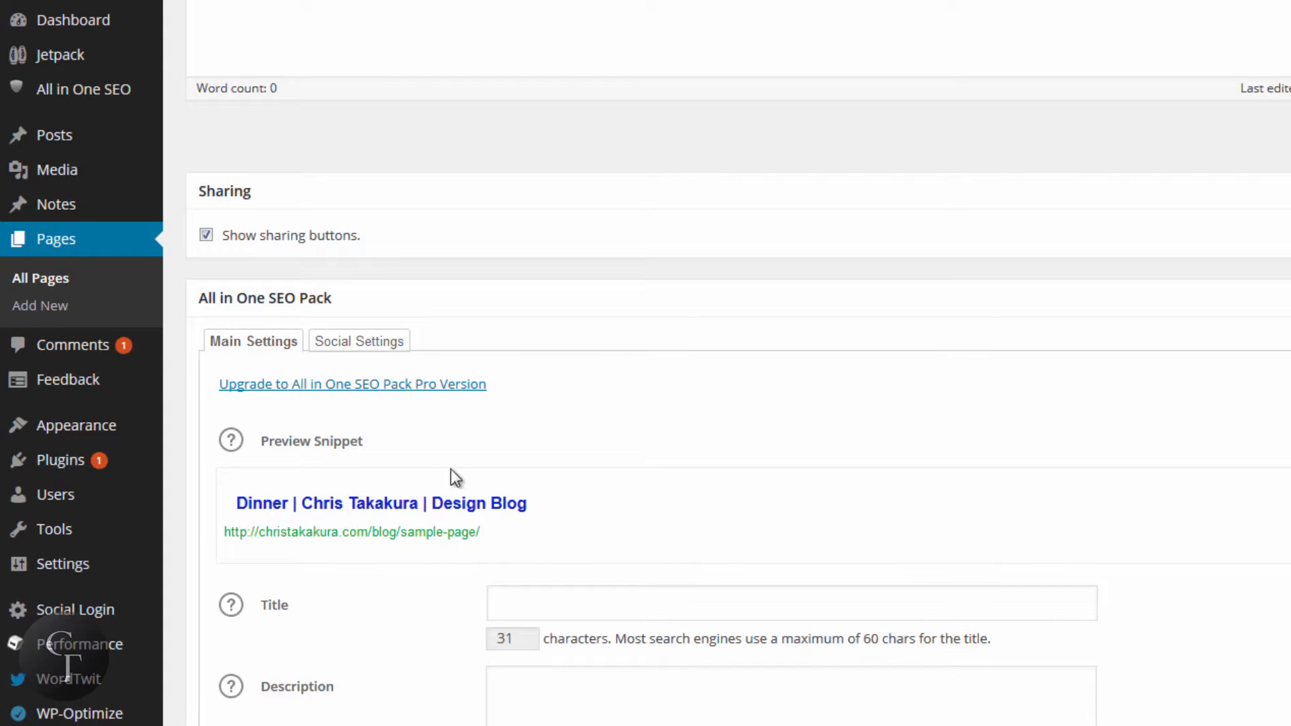
Examine the Dinner page's All in One SEO social settings, comparing their title and description fields with the main settings.
left_click(375, 344)
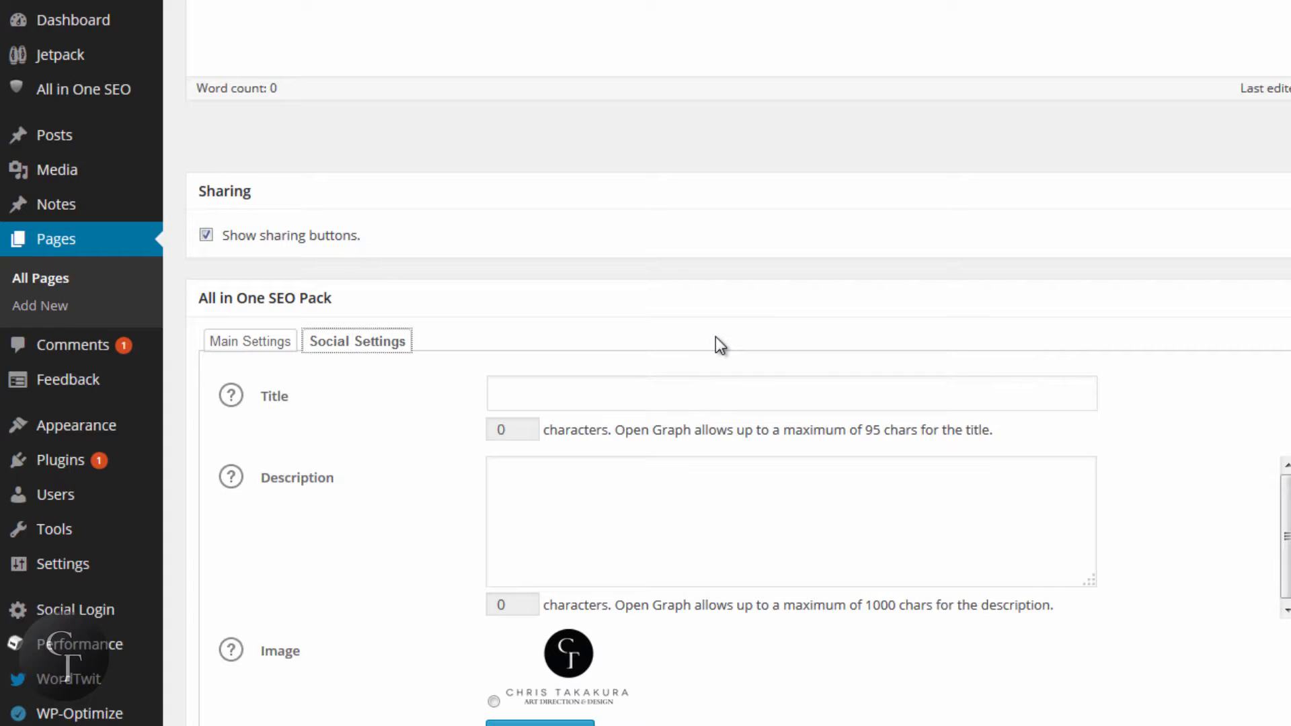
left_click(611, 381)
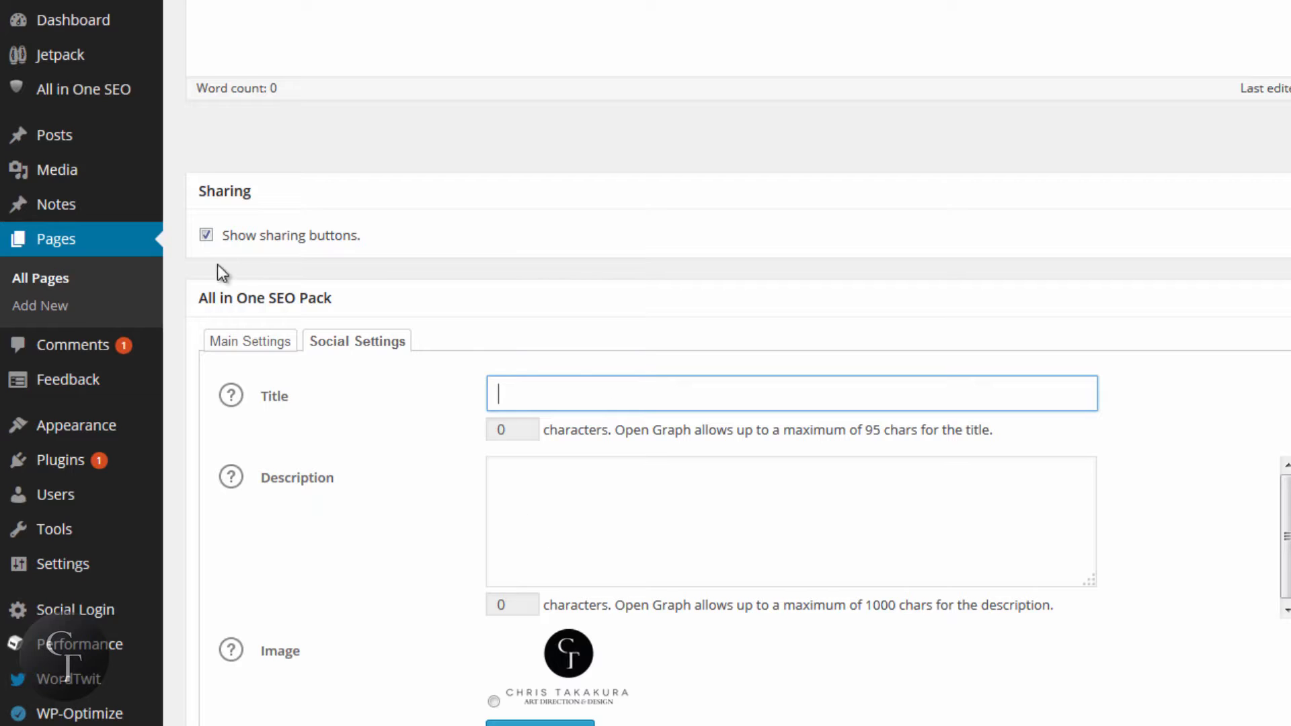
left_click(542, 383)
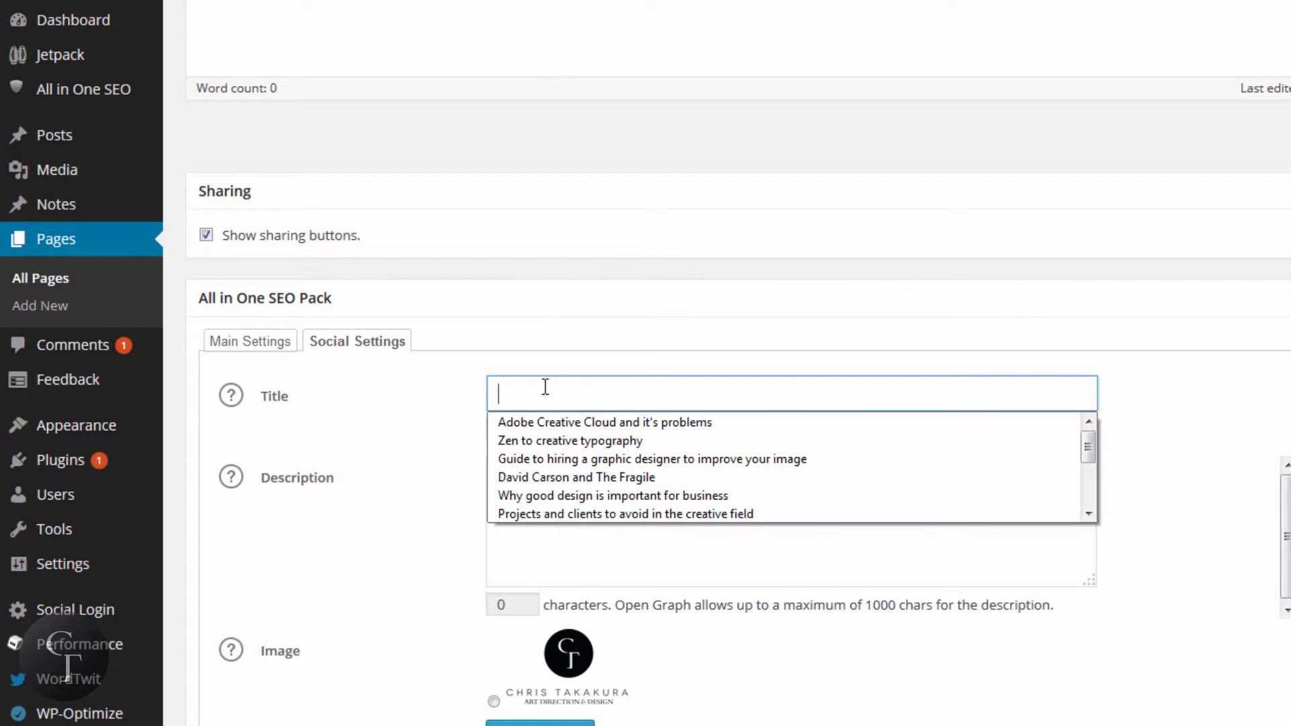
left_click(264, 344)
left_click(363, 344)
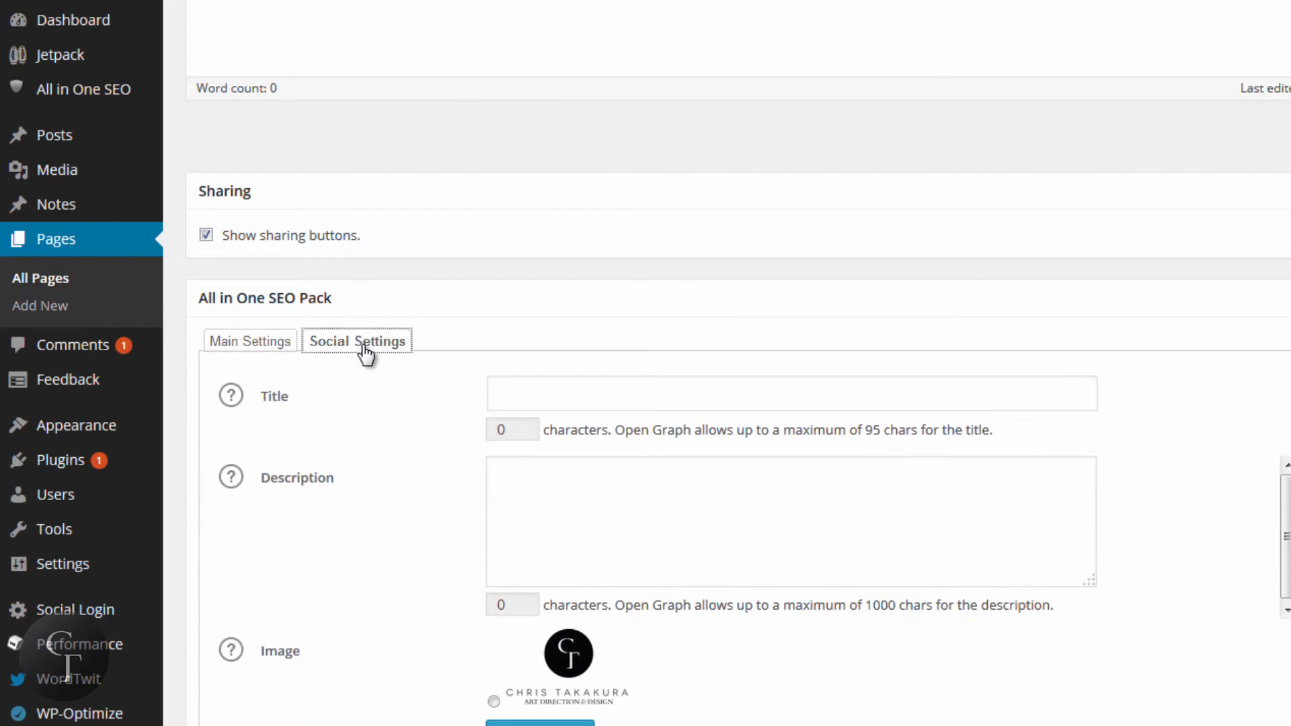
left_click(556, 380)
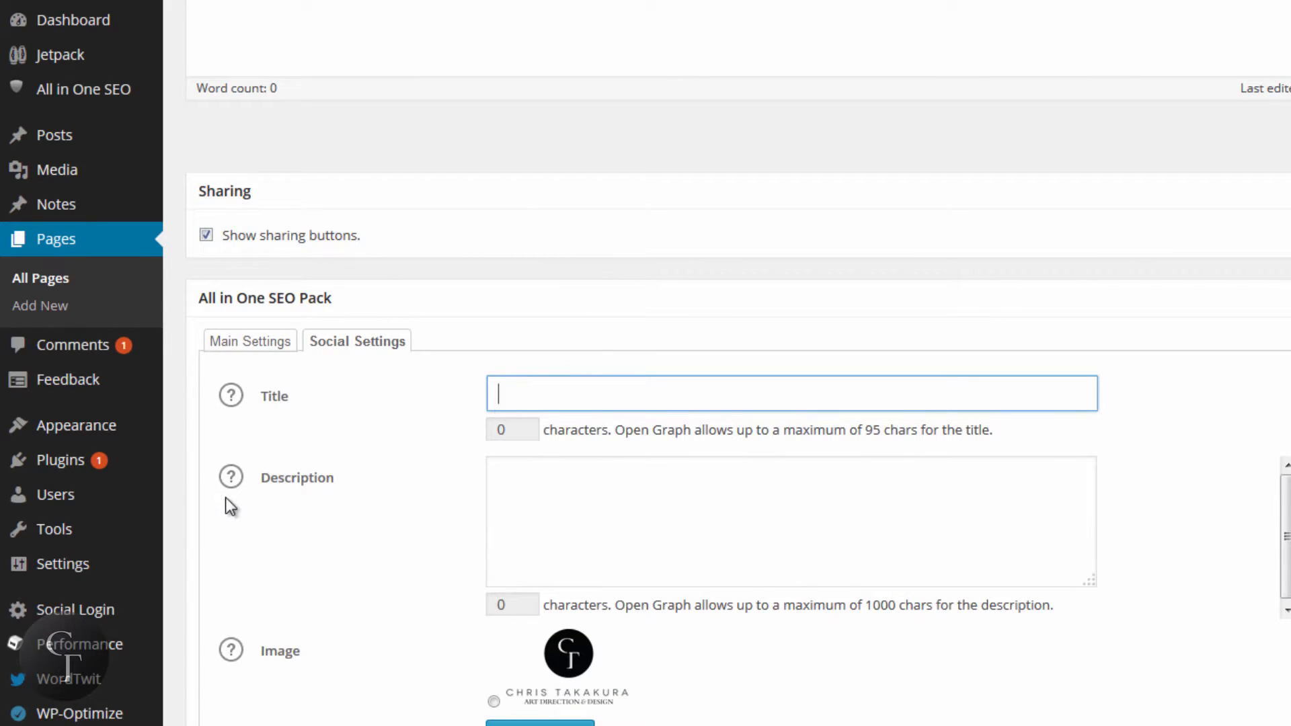
left_click(652, 497)
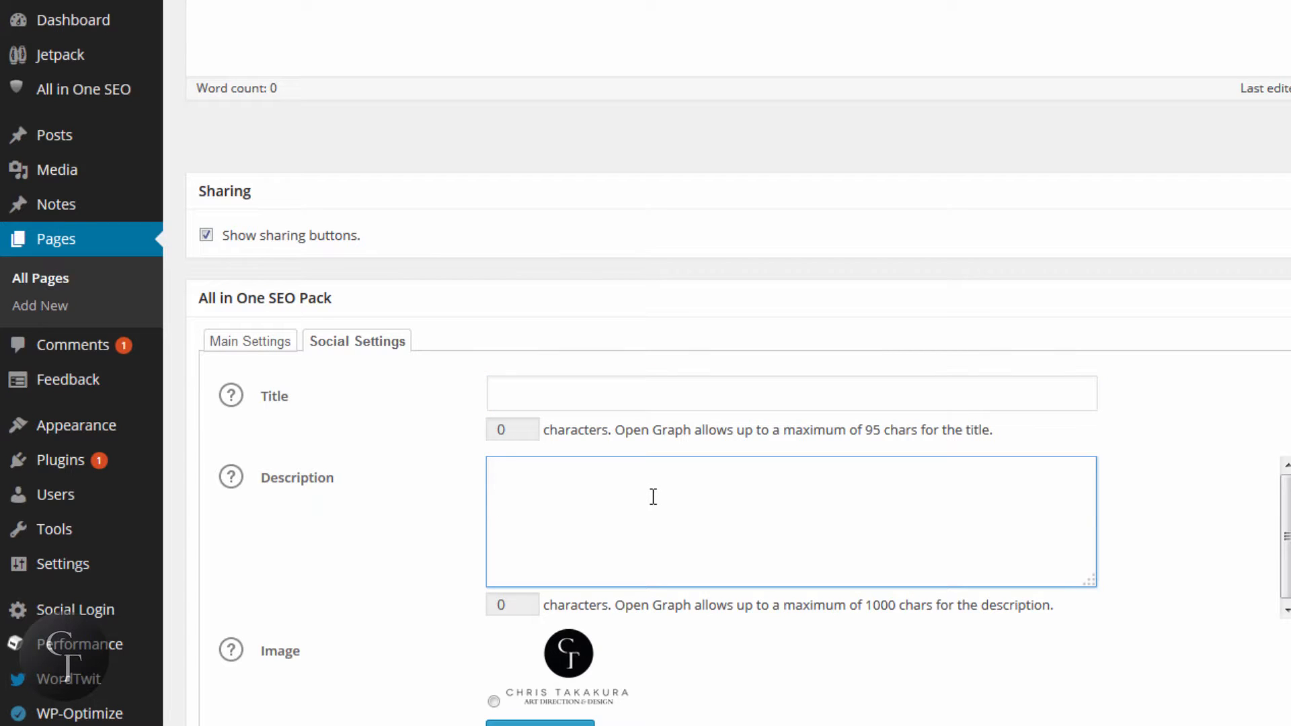
Select the site logo as the Dinner page's social image and check the custom image and image size fields.
scroll(818, 677, "down", 2)
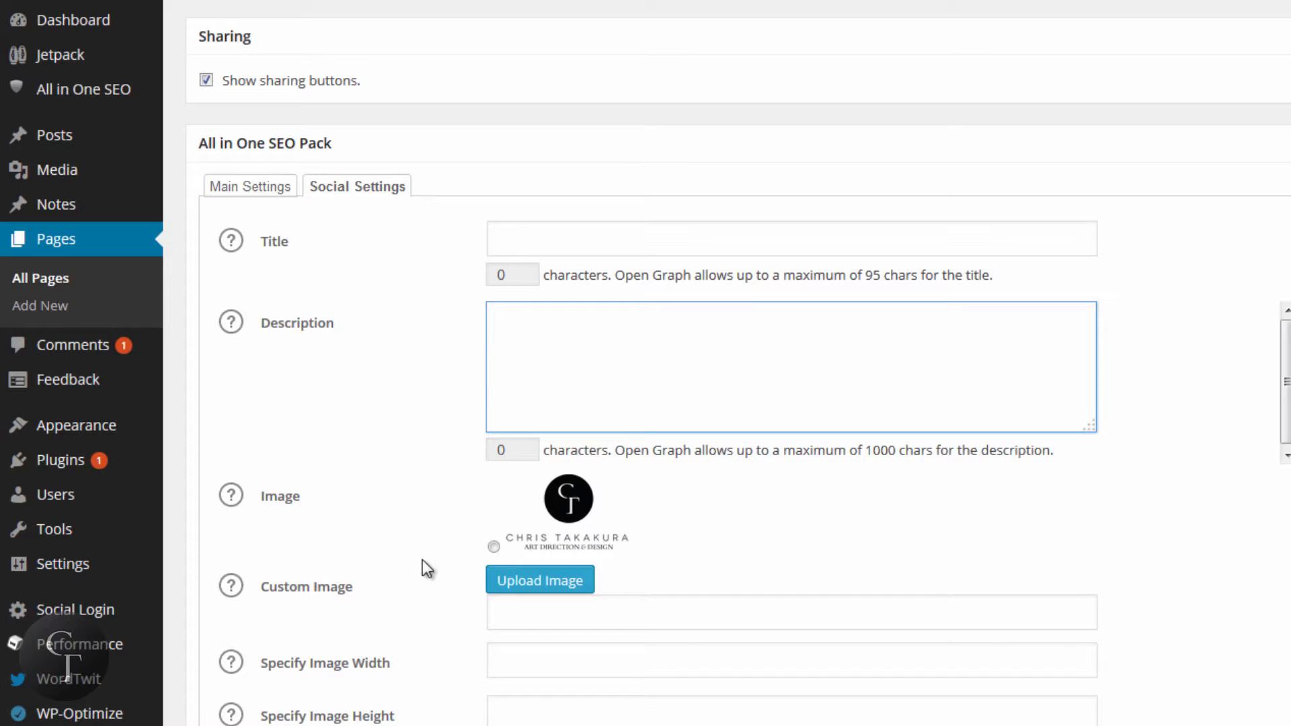
left_click(494, 547)
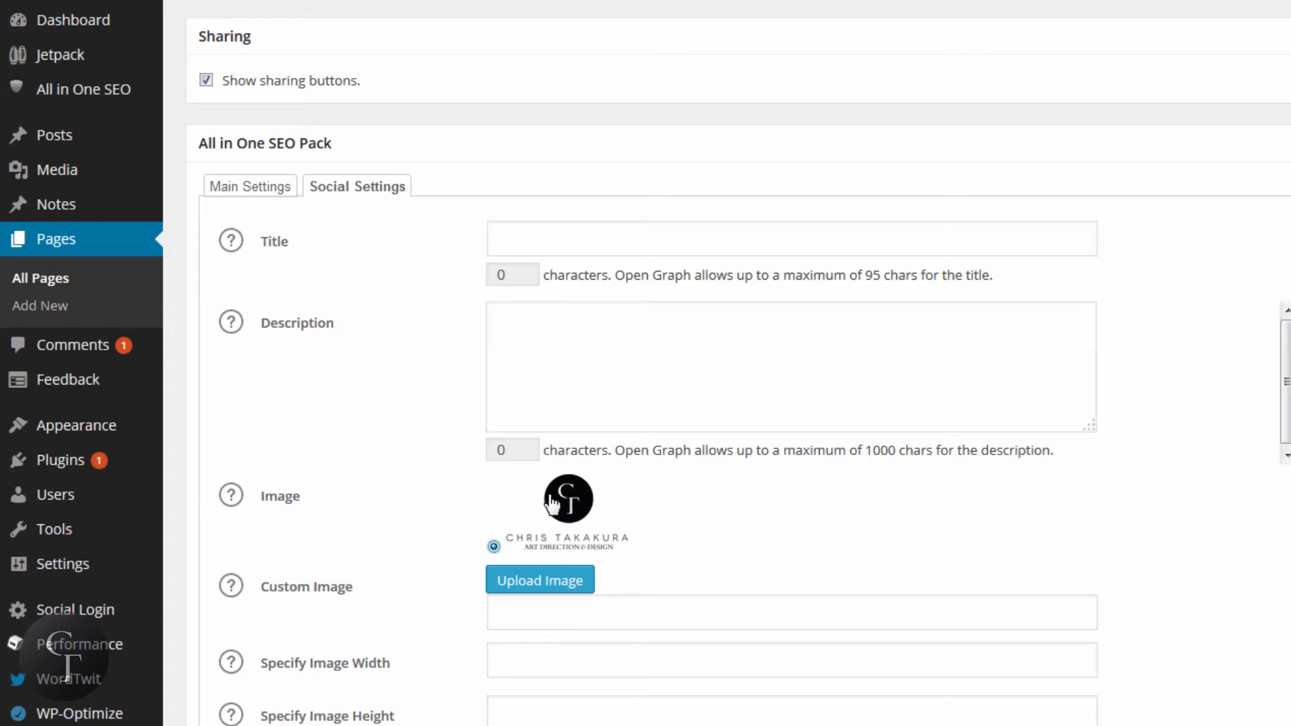
left_click(573, 622)
scroll(738, 363, "down", 1)
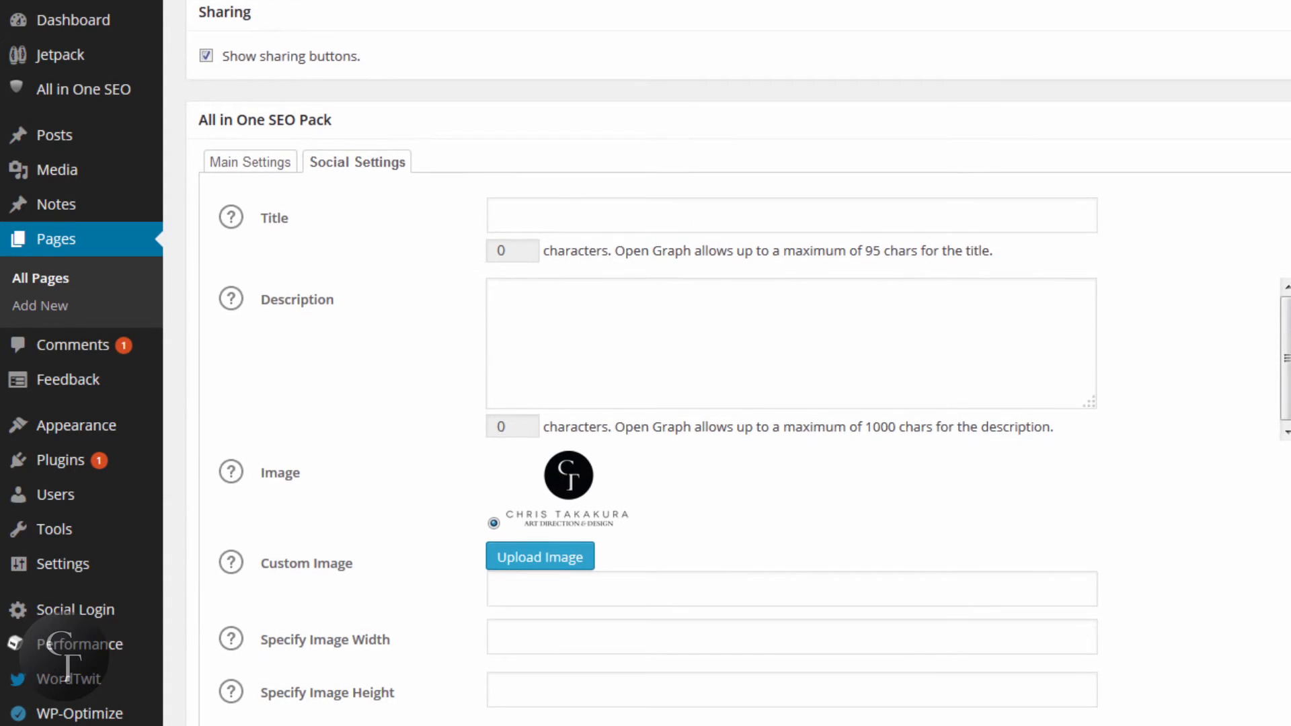
Try "Gallery" as the Dinner page's social title, clearing the field after each attempt.
scroll(738, 363, "up", 8)
scroll(738, 363, "down", 2)
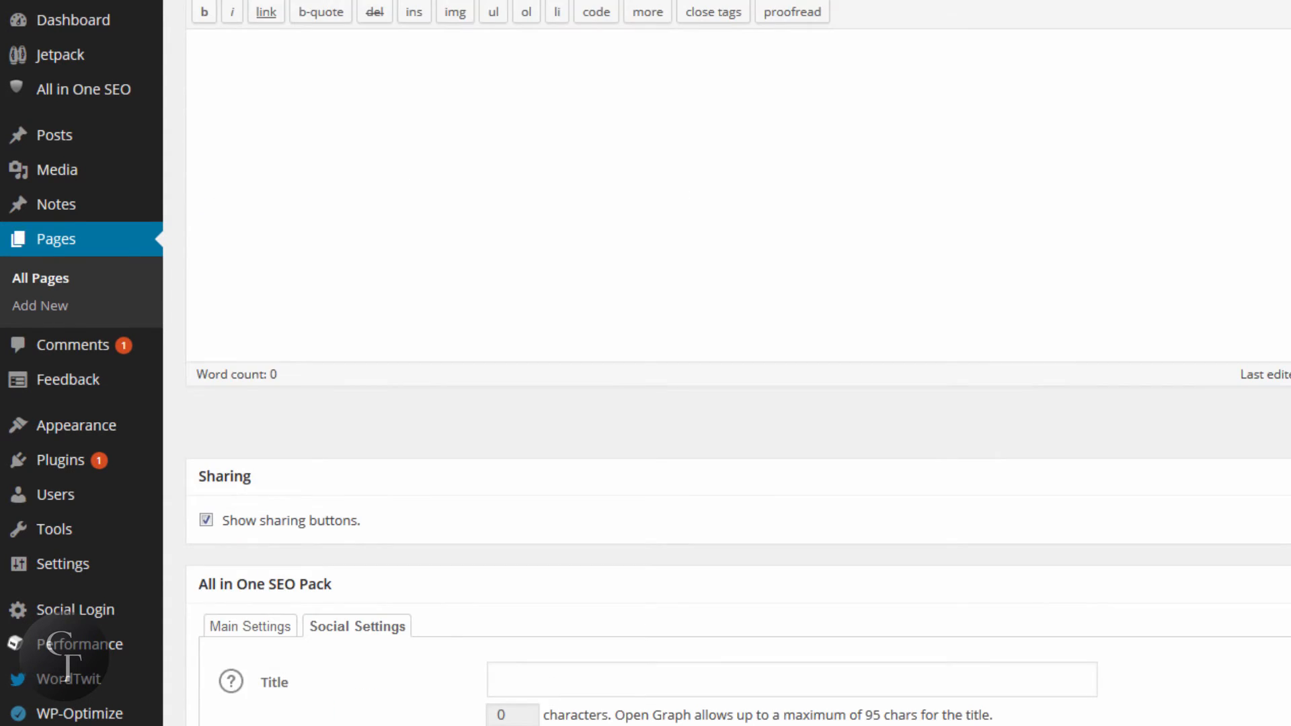
scroll(738, 363, "up", 2)
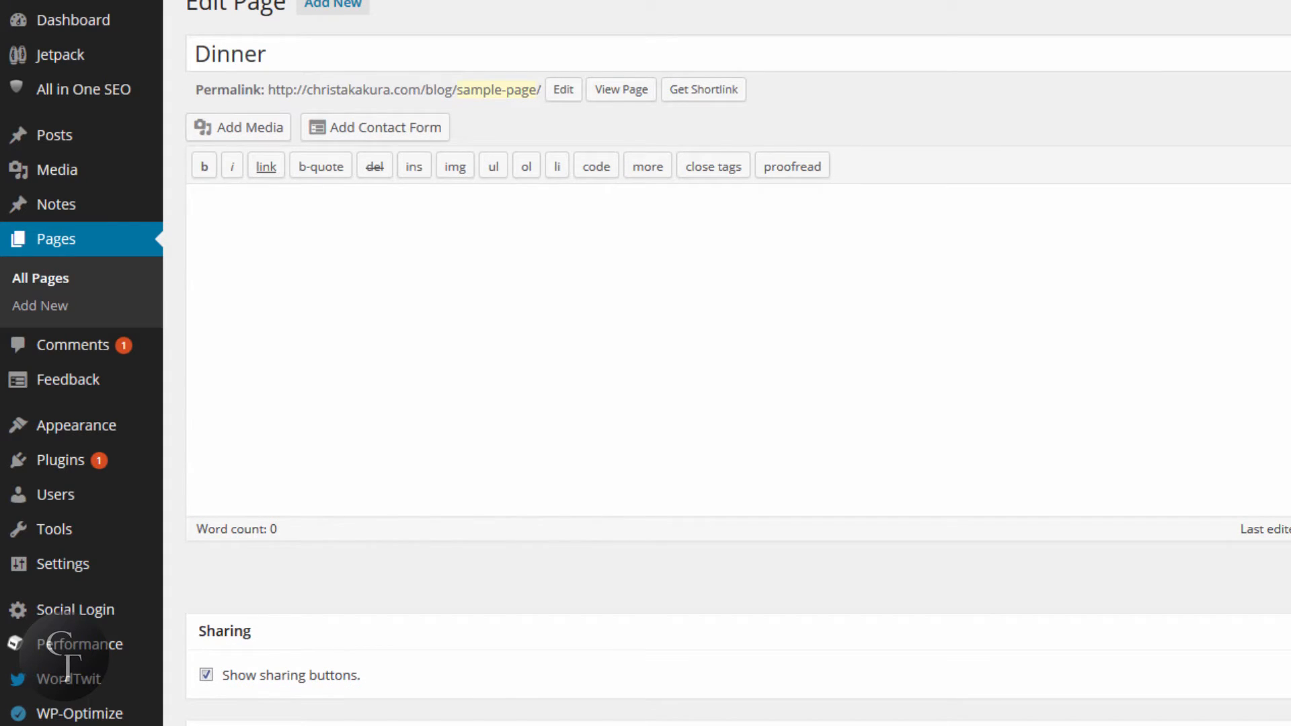
scroll(738, 363, "up", 1)
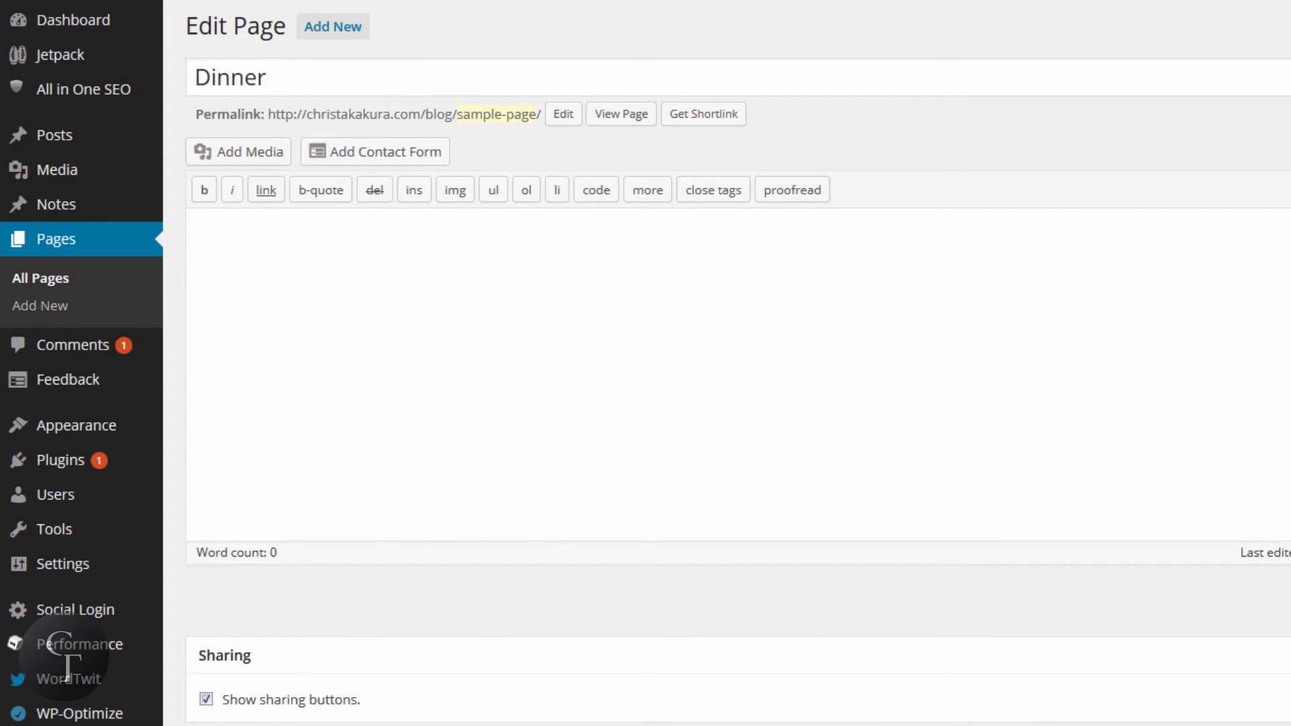
scroll(738, 363, "down", 4)
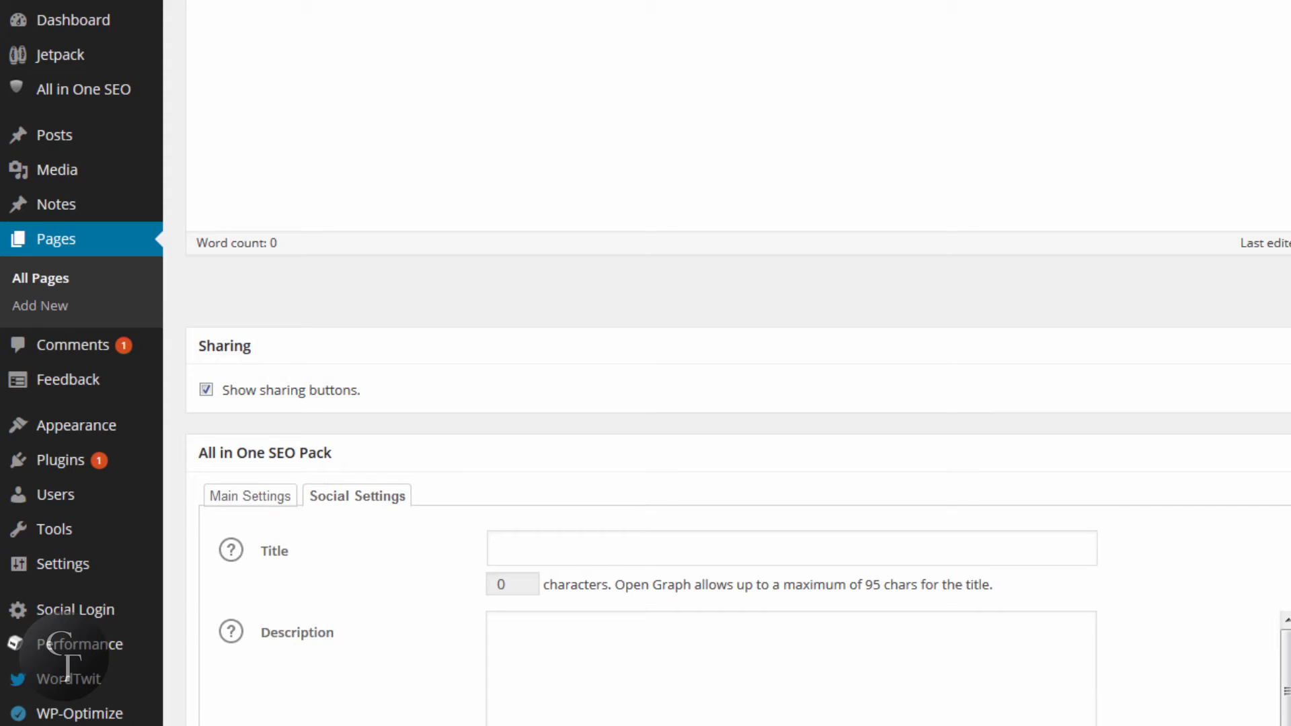
left_click(624, 546)
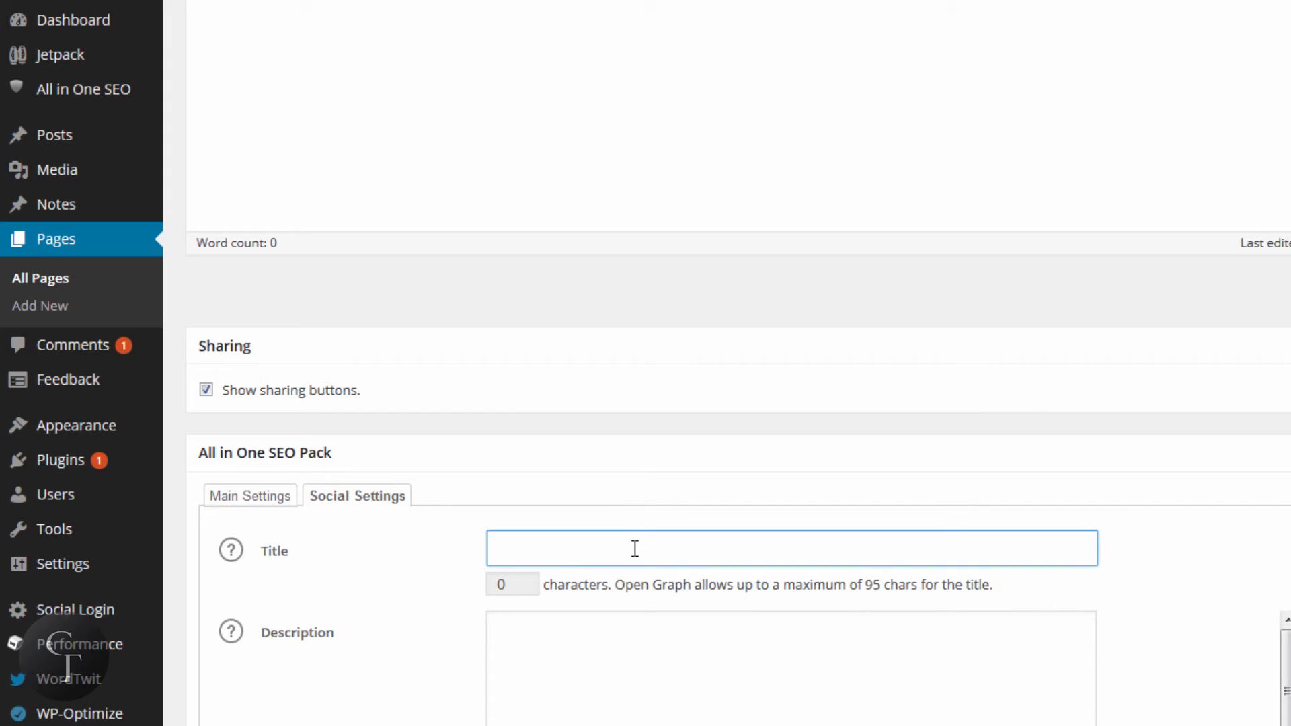
type("Gallery")
key("ctrl+a")
key("BackSpace")
type("Gallery")
key("ctrl+a")
key("BackSpace")
Check the social description field, and return to the main SEO settings to review the snippet preview.
left_click(642, 648)
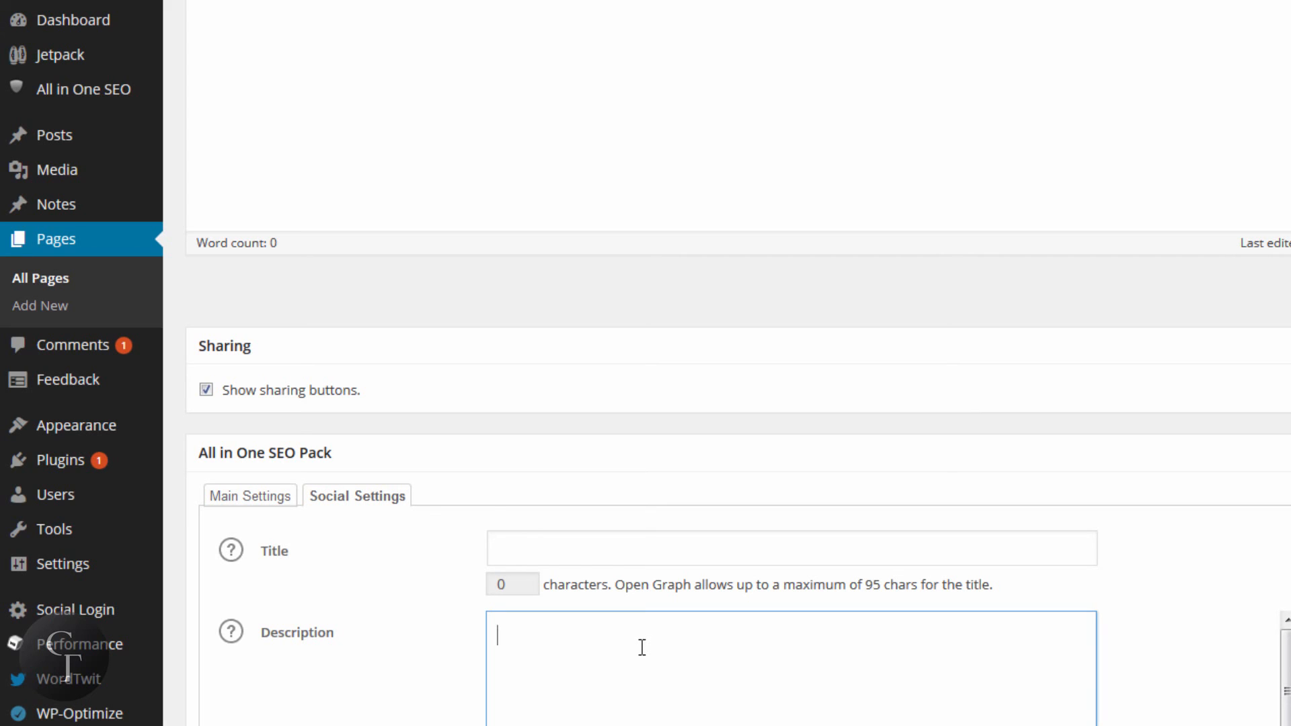
left_click(252, 496)
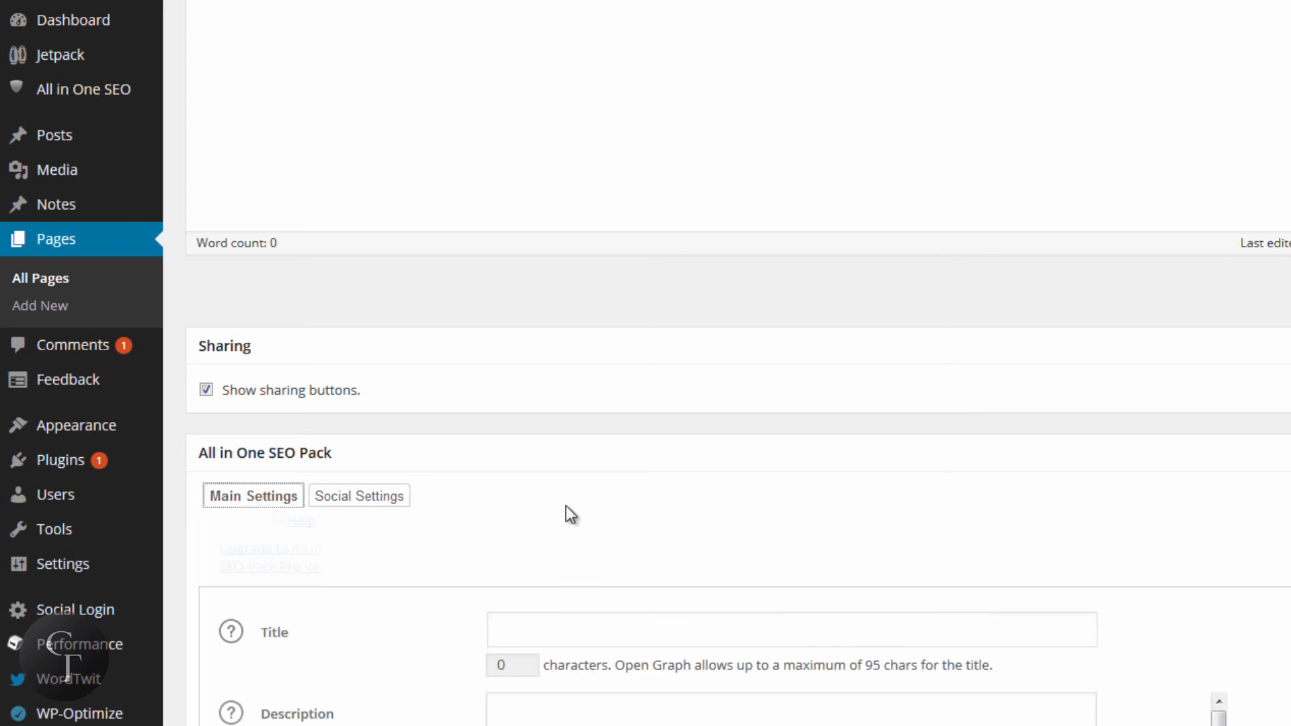
scroll(713, 527, "down", 2)
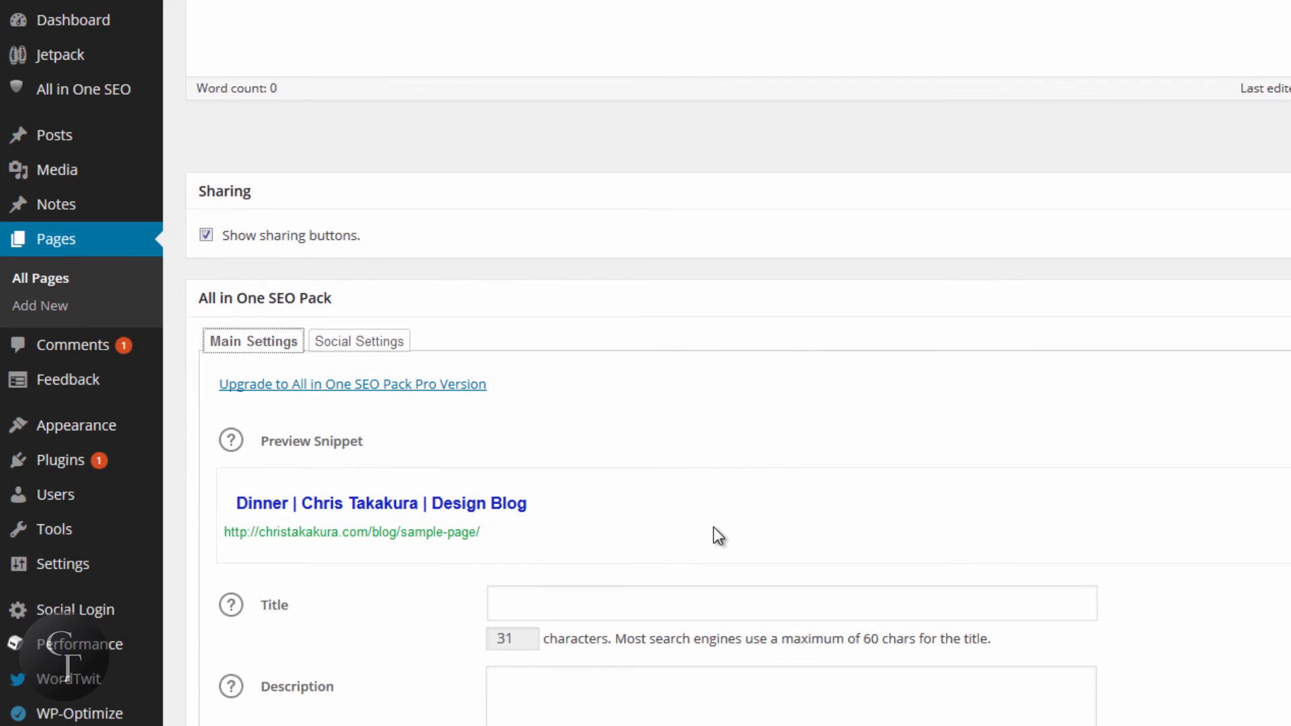
Leave the Dinner page editor without updating the page, and open the list of all posts.
scroll(726, 404, "up", 5)
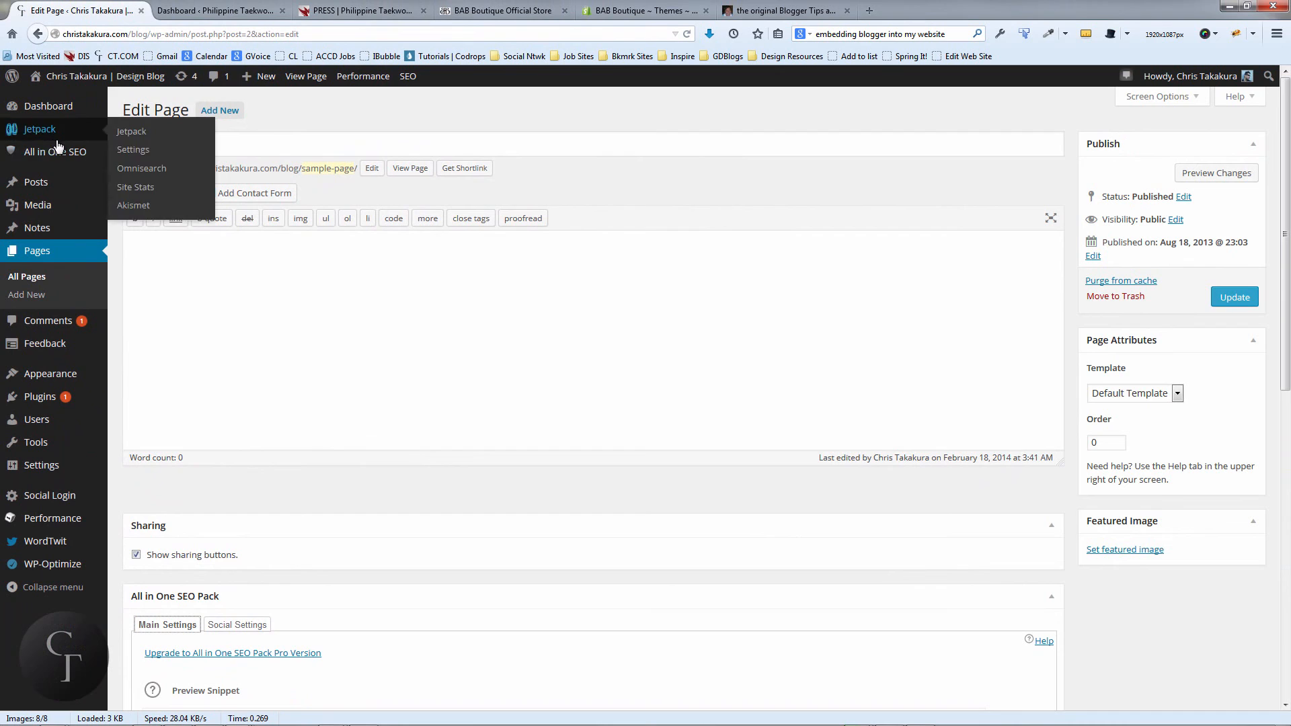
mouse_move(59, 150)
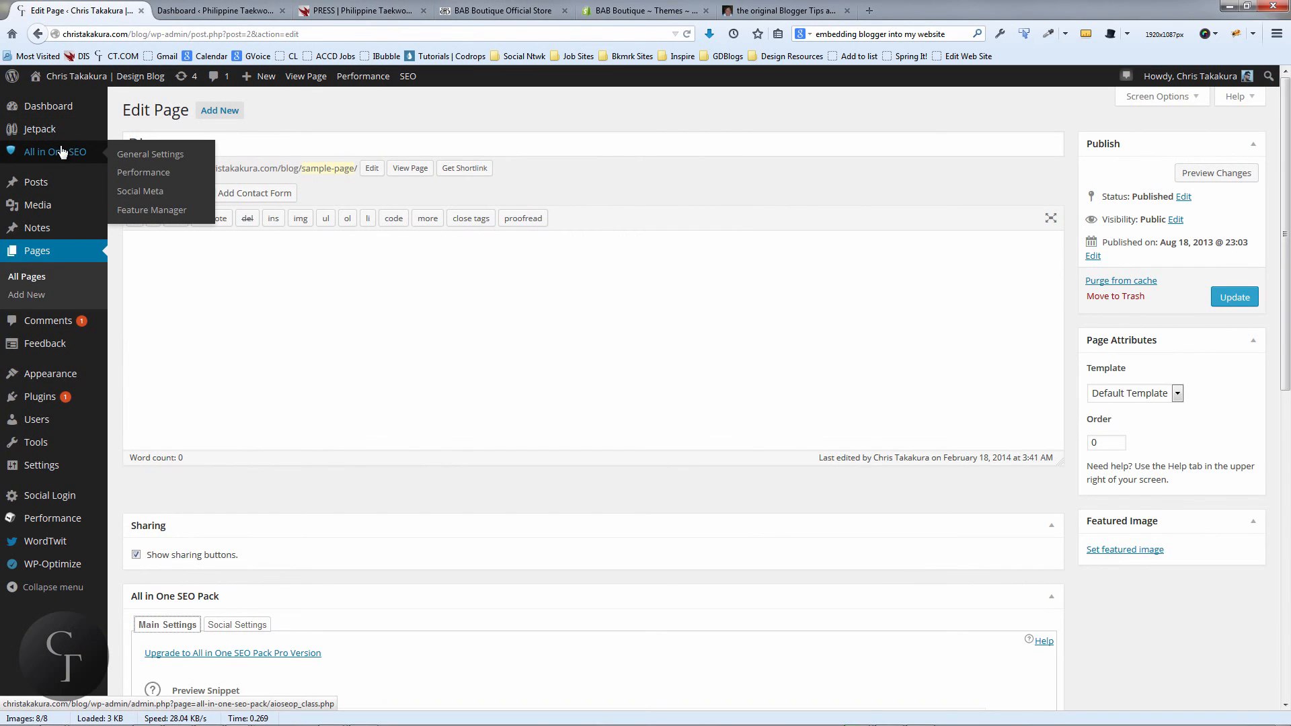
left_click(40, 183)
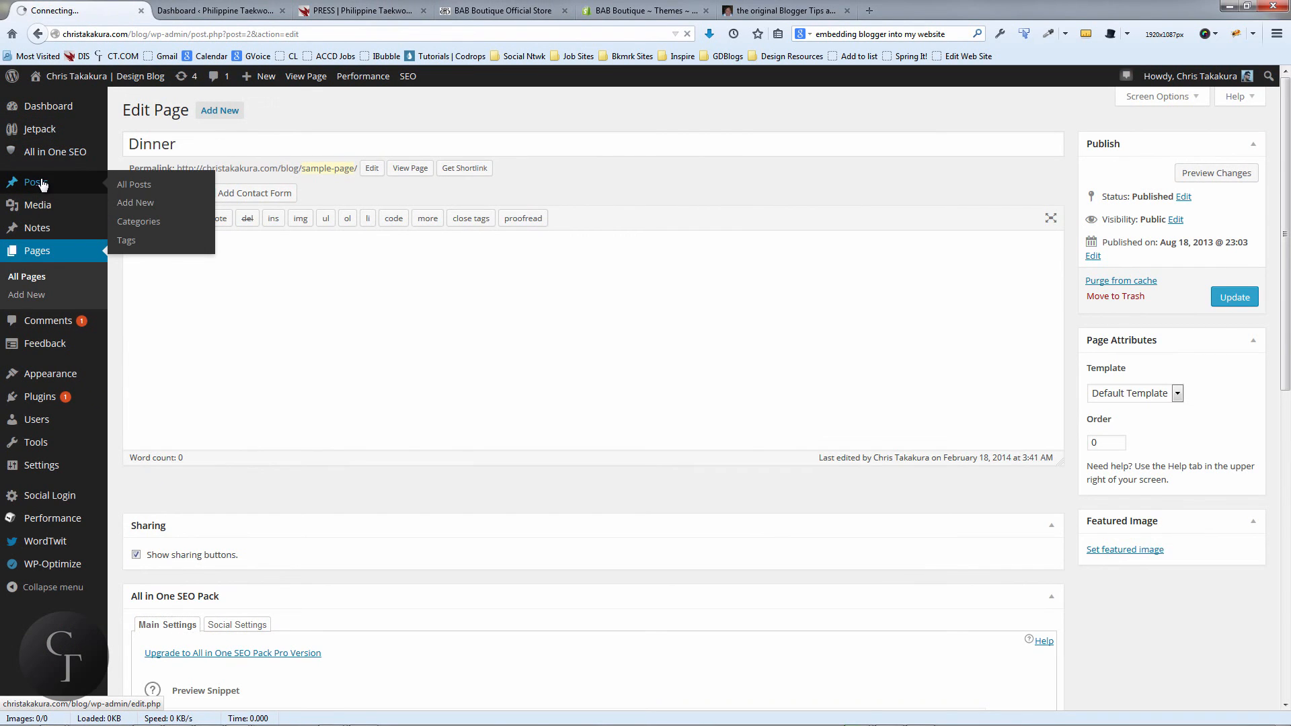